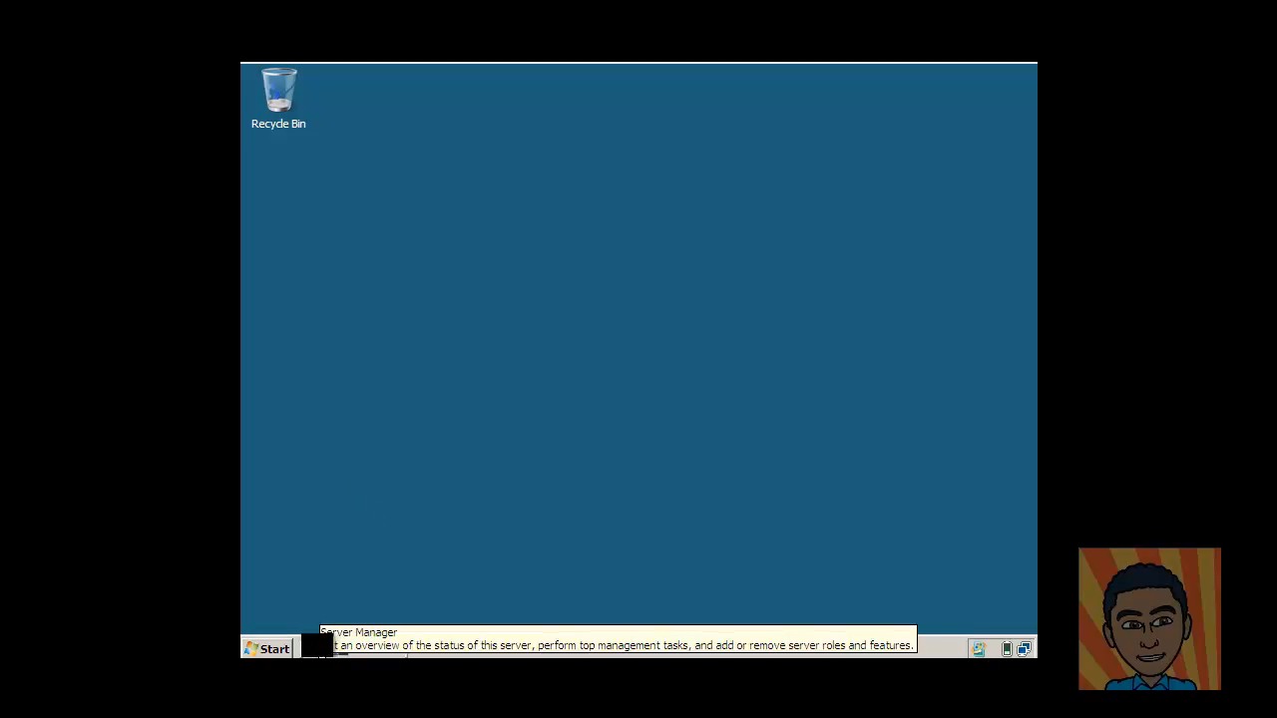
Launch Server Manager and show the summary of installed server roles.
{"action": "left_click", "coordinate": [268, 648]}
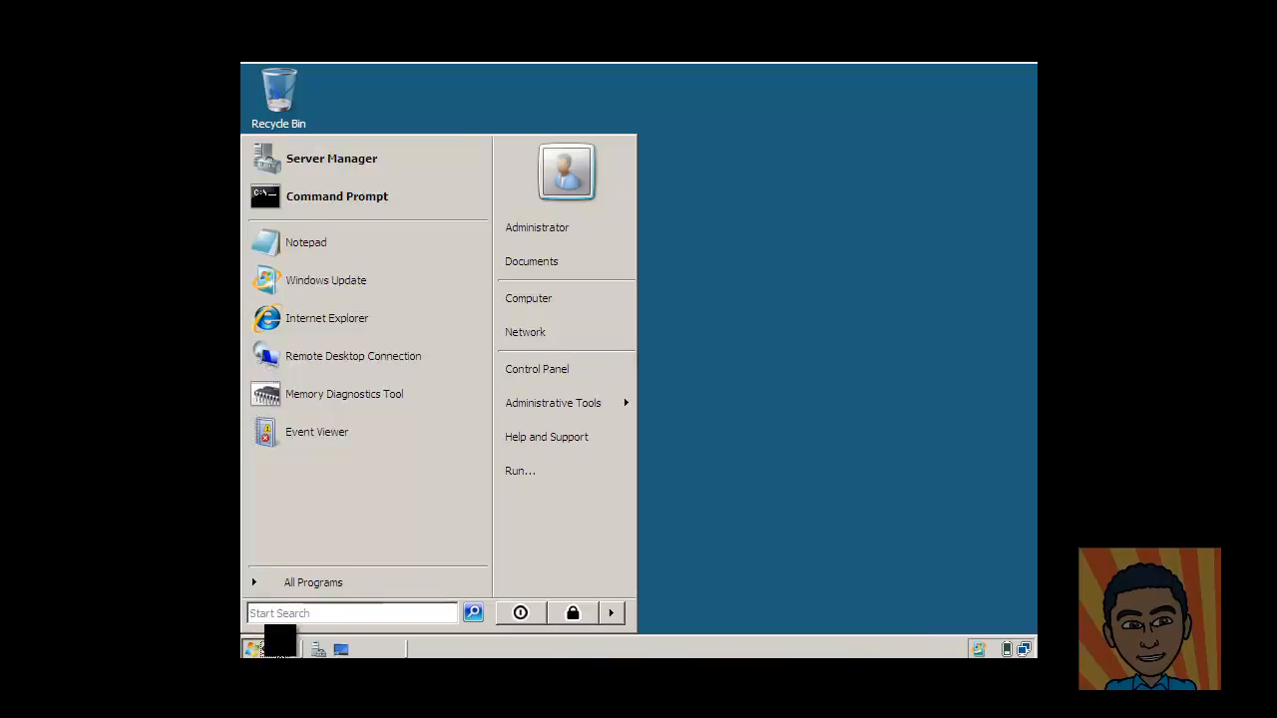
{"action": "left_click", "coordinate": [409, 163]}
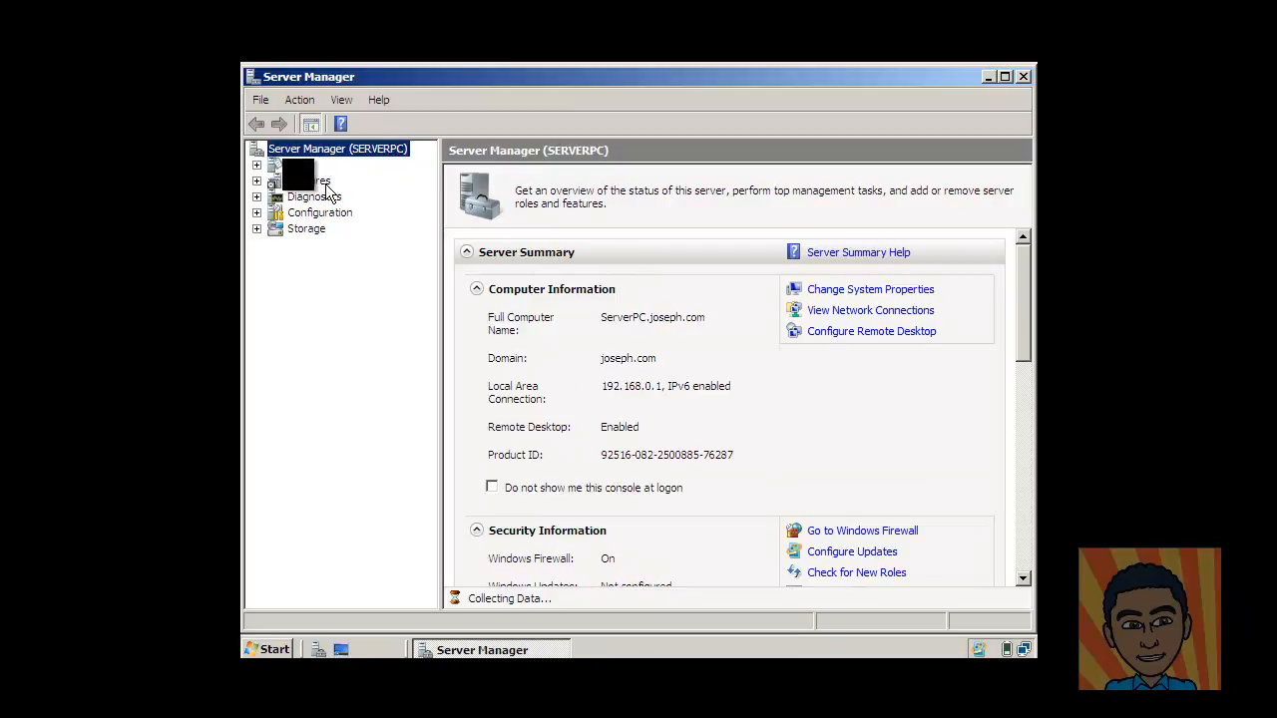
{"action": "left_click", "coordinate": [301, 165]}
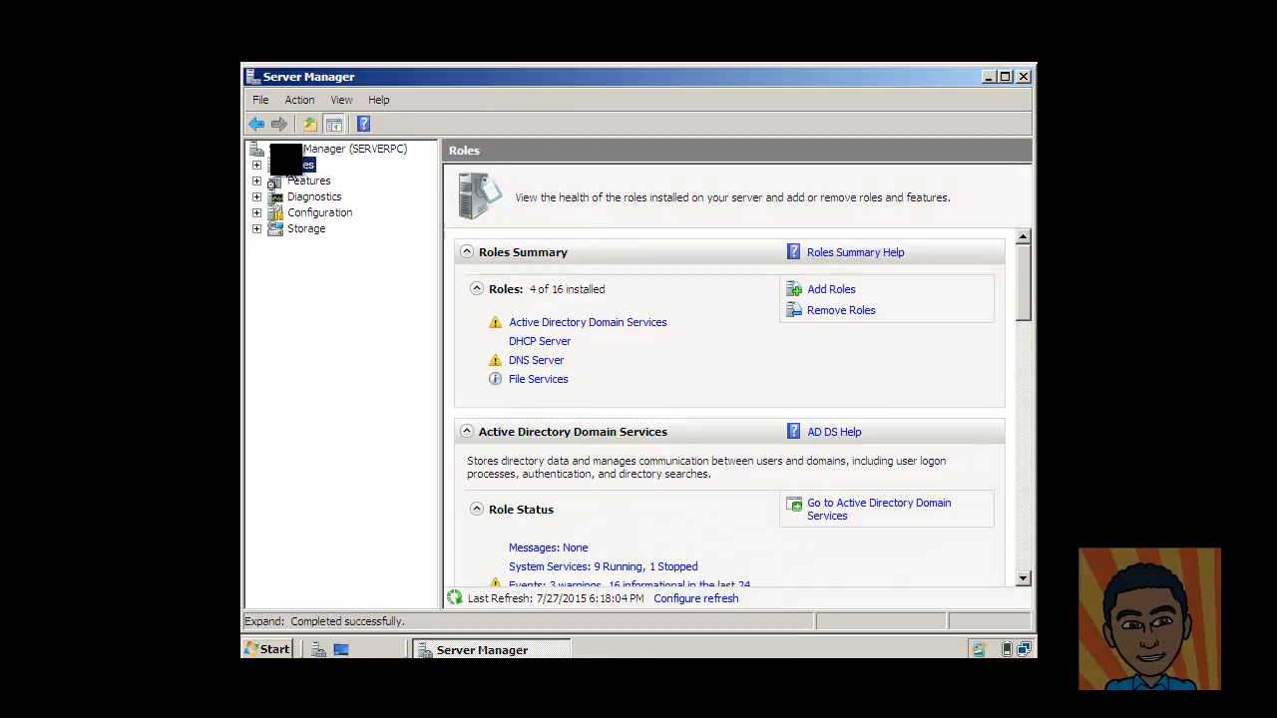
Check the DNS Server and AD DS role descriptions in the Add Roles wizard, then cancel it.
{"action": "left_click", "coordinate": [847, 299]}
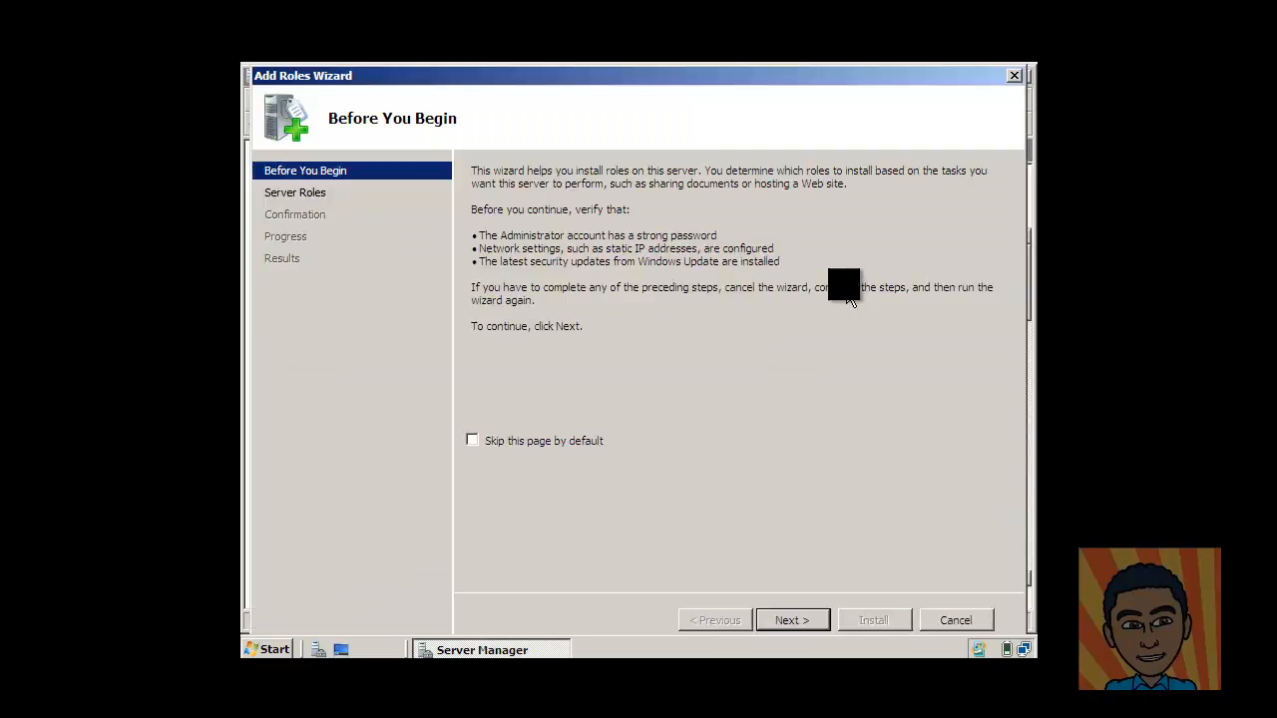
{"action": "left_click", "coordinate": [291, 195]}
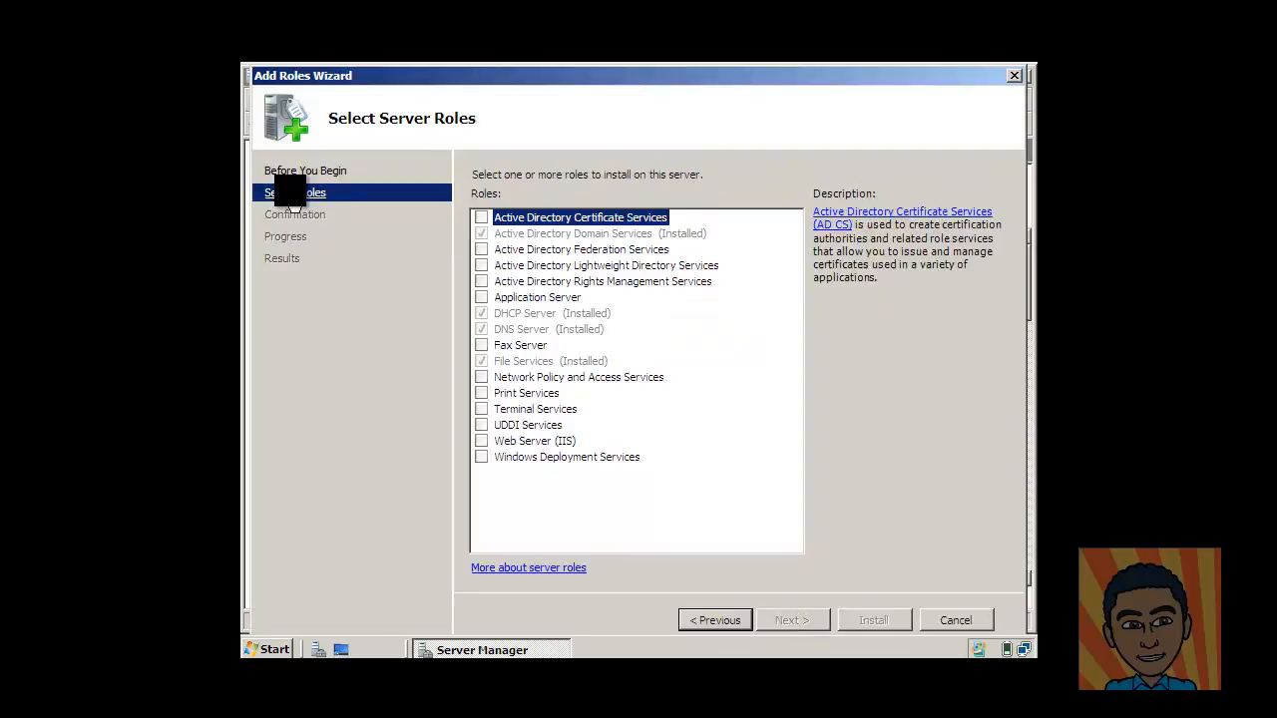
{"action": "left_click", "coordinate": [519, 328]}
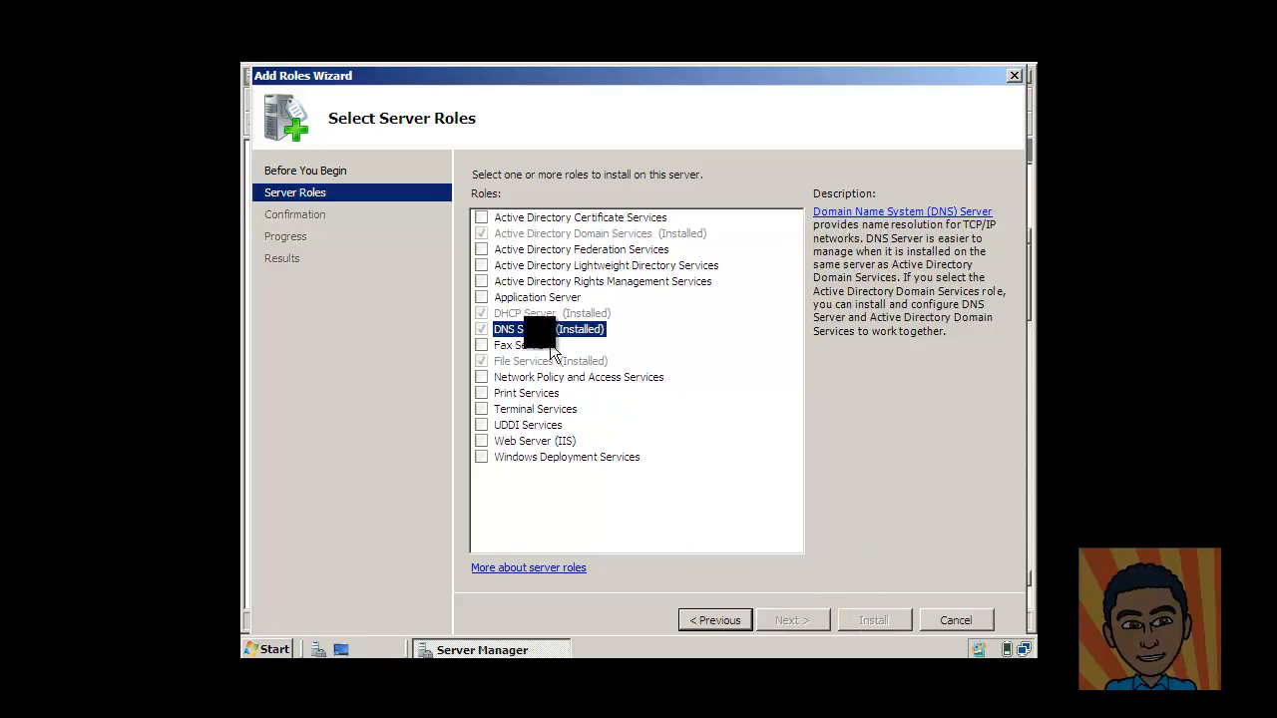
{"action": "left_click", "coordinate": [532, 232]}
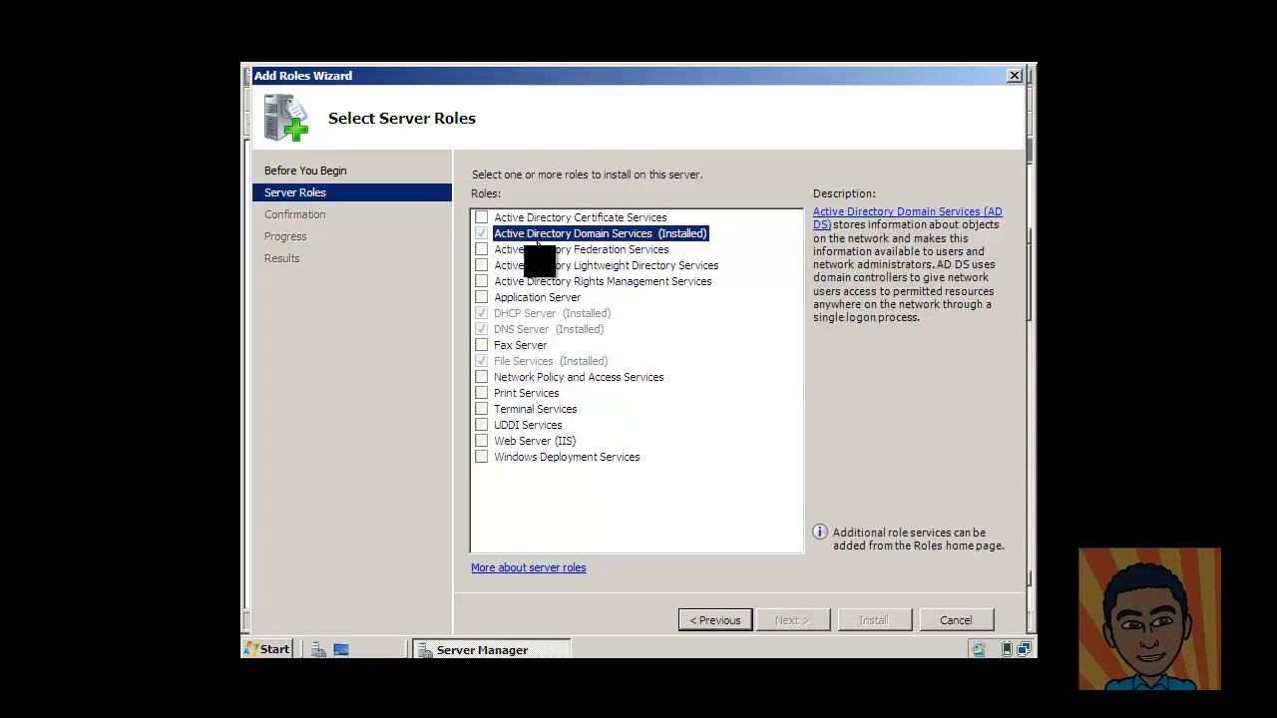
{"action": "left_click", "coordinate": [526, 329]}
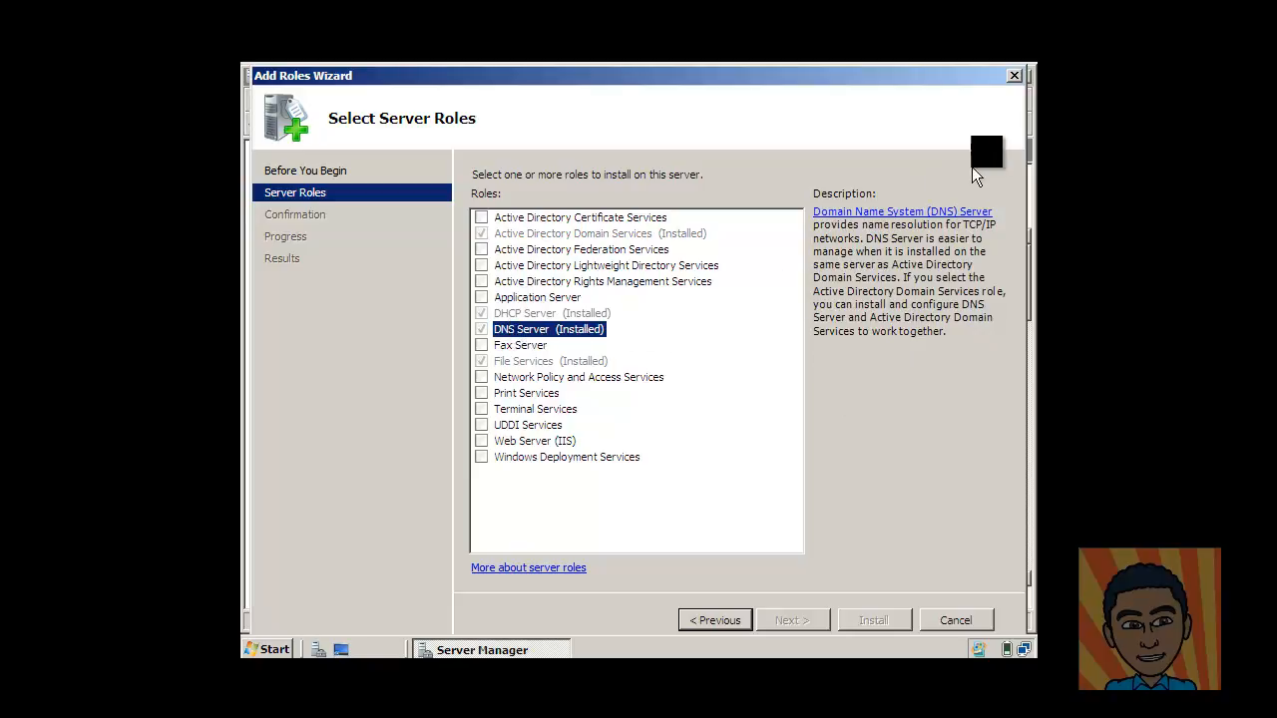
{"action": "left_click", "coordinate": [1013, 75]}
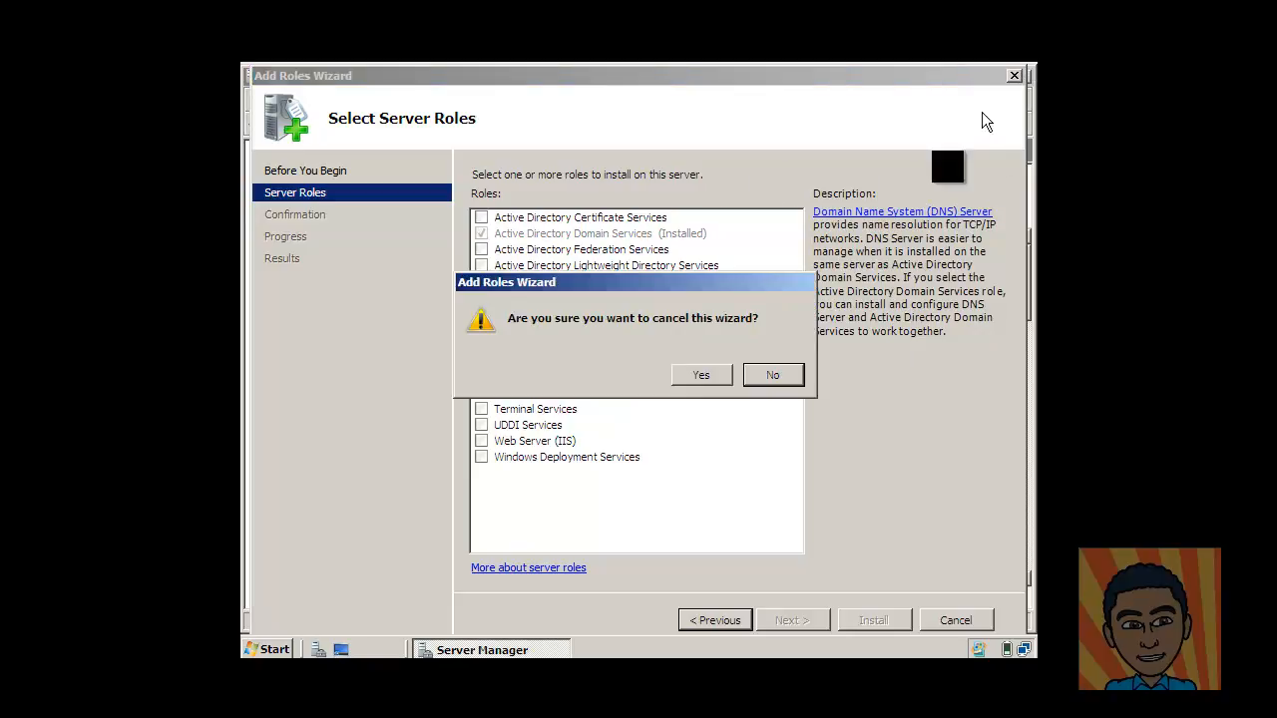
{"action": "left_click", "coordinate": [696, 372]}
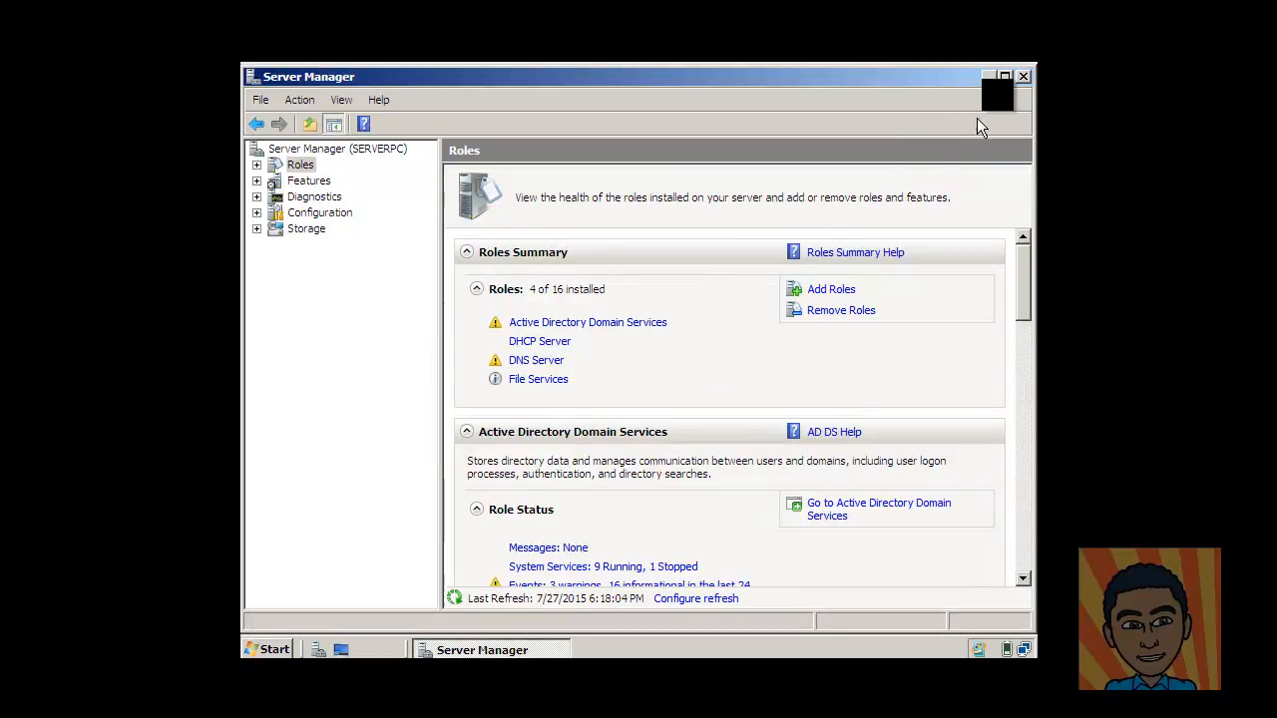
Close Server Manager and launch the DNS console from Administrative Tools.
{"action": "left_click", "coordinate": [1023, 76]}
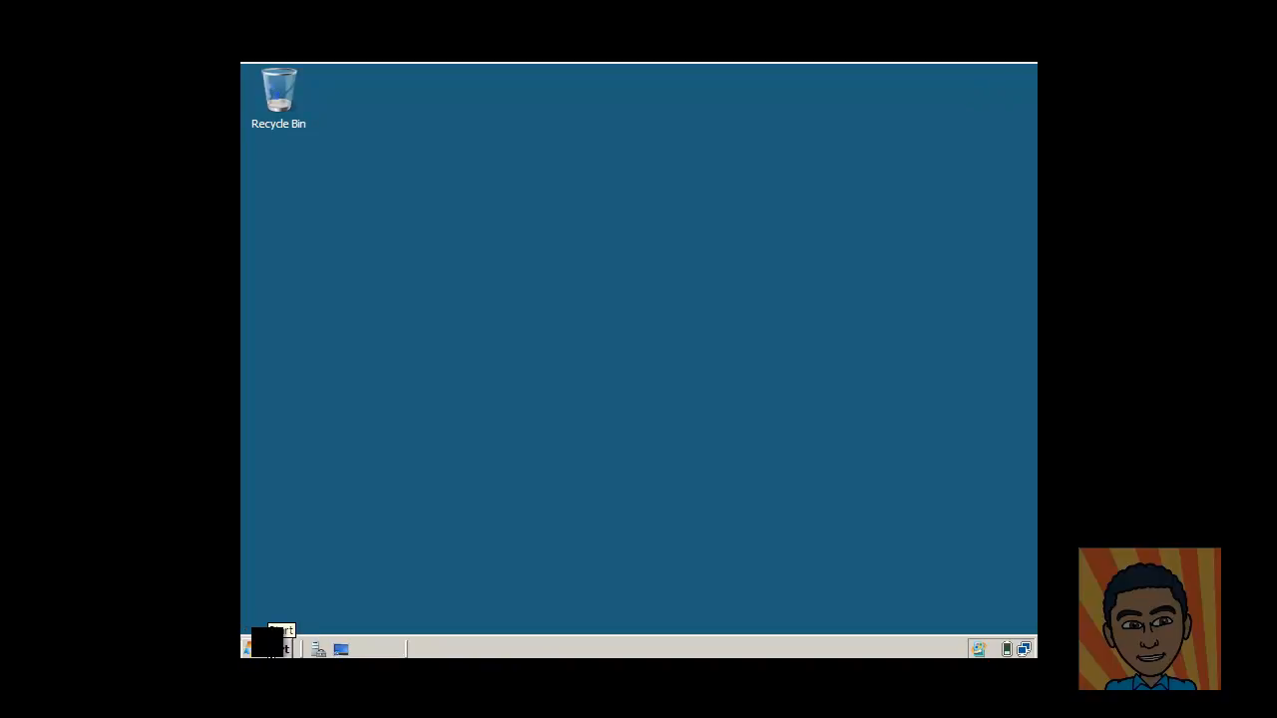
{"action": "left_click", "coordinate": [269, 648]}
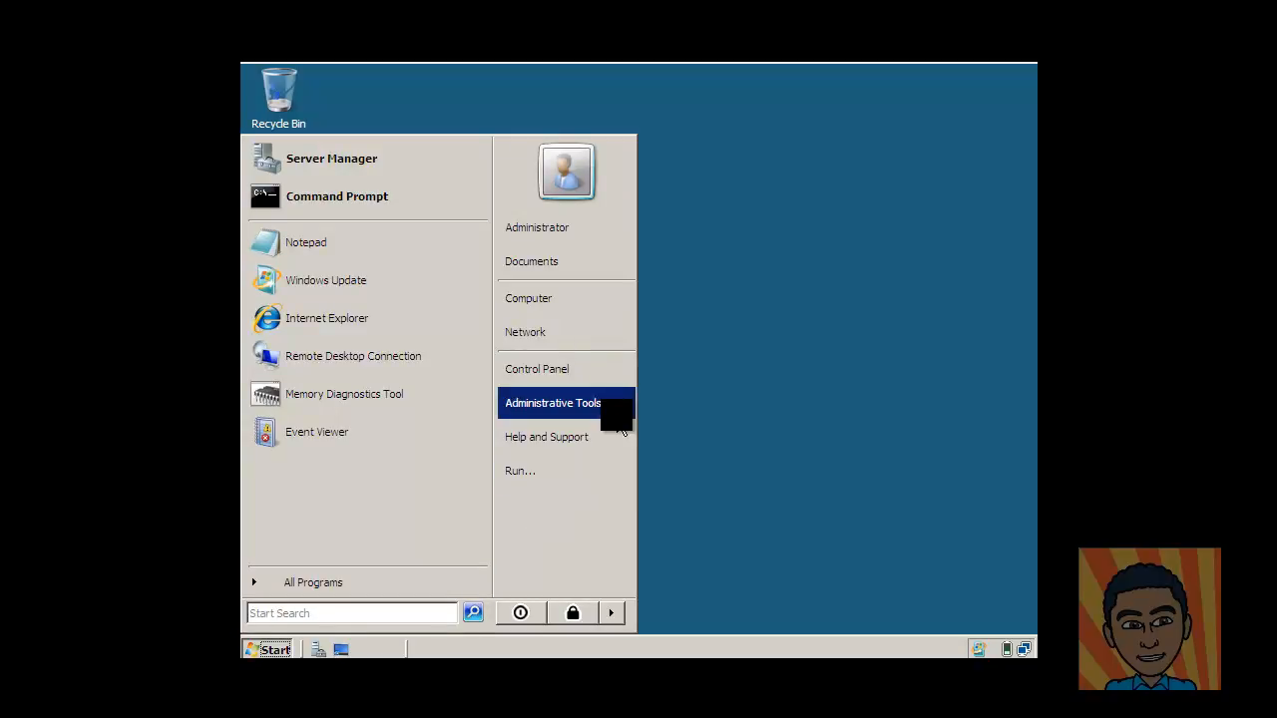
{"action": "mouse_move", "coordinate": [622, 425]}
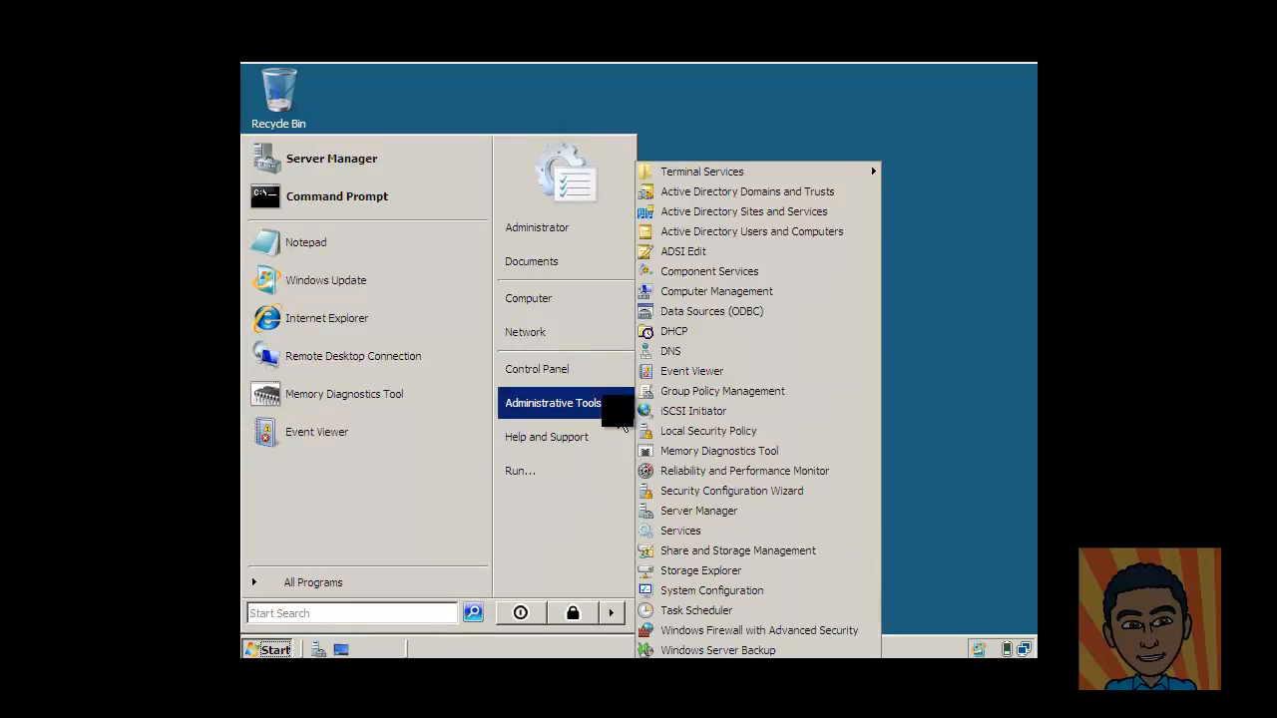
{"action": "left_click", "coordinate": [729, 350]}
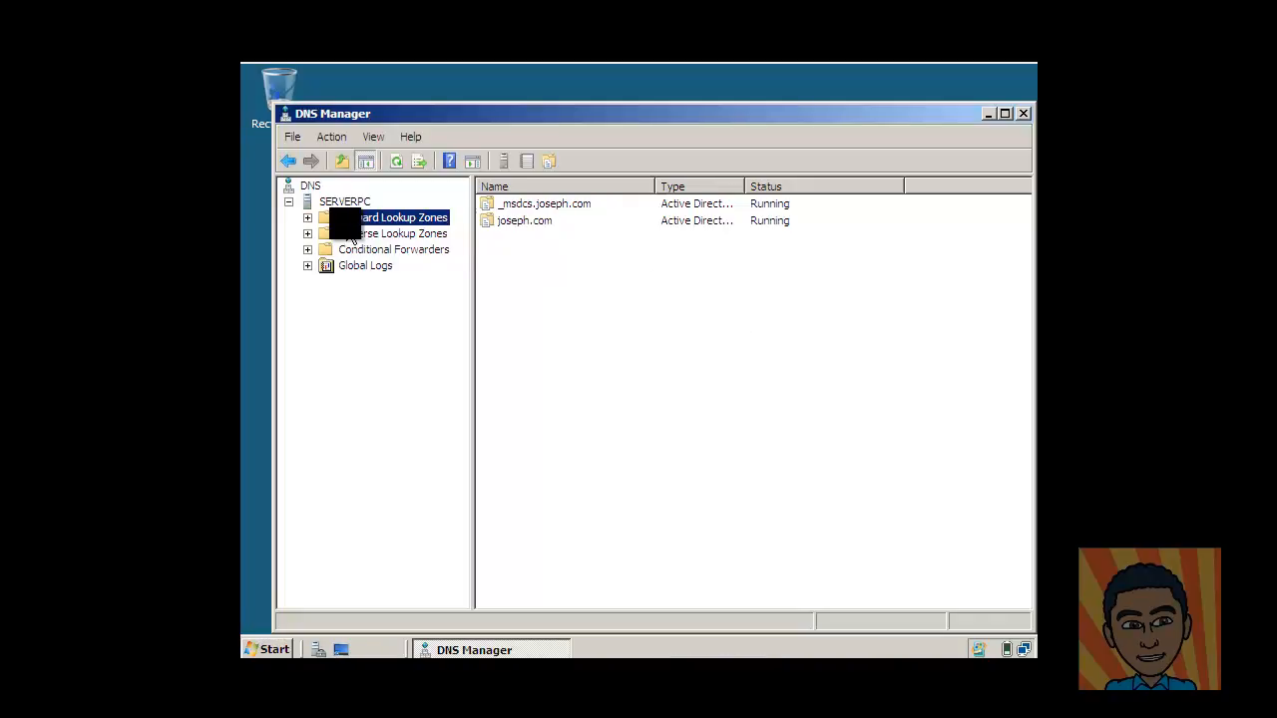
Browse the forward and reverse lookup zone folders and review joseph.com's SOA, NS and host records.
{"action": "left_click", "coordinate": [346, 203]}
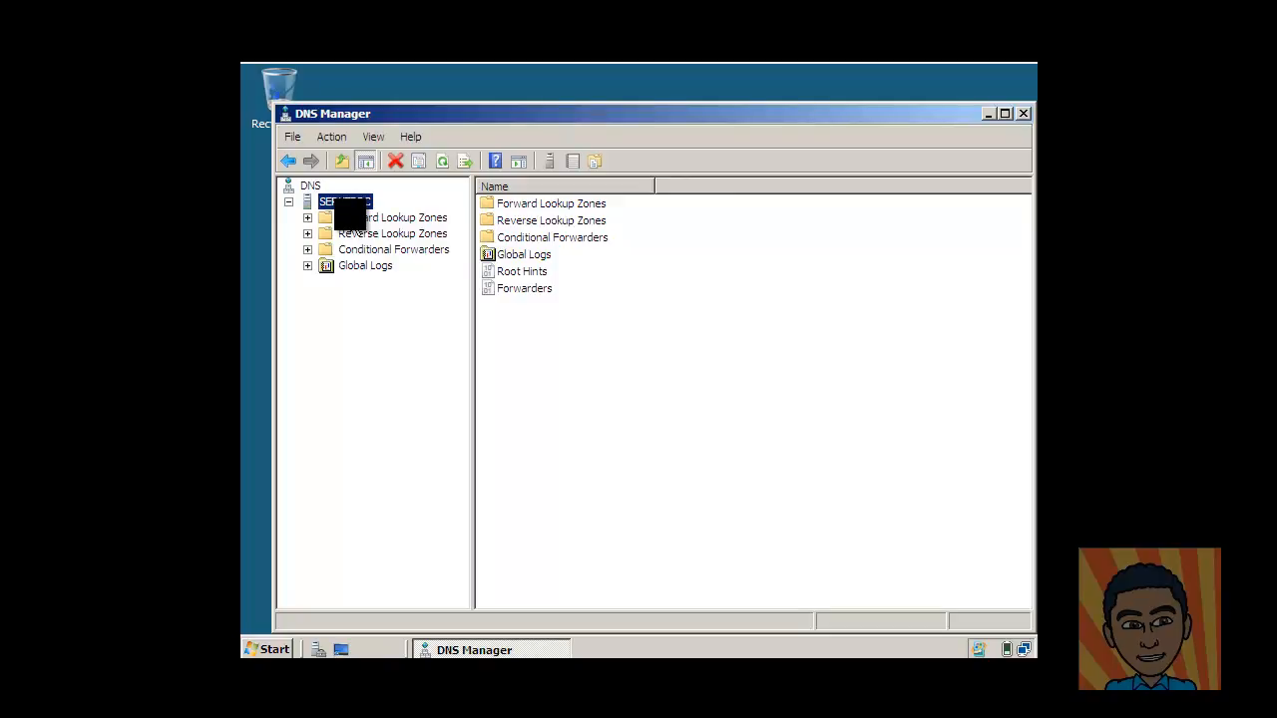
{"action": "left_click", "coordinate": [351, 217]}
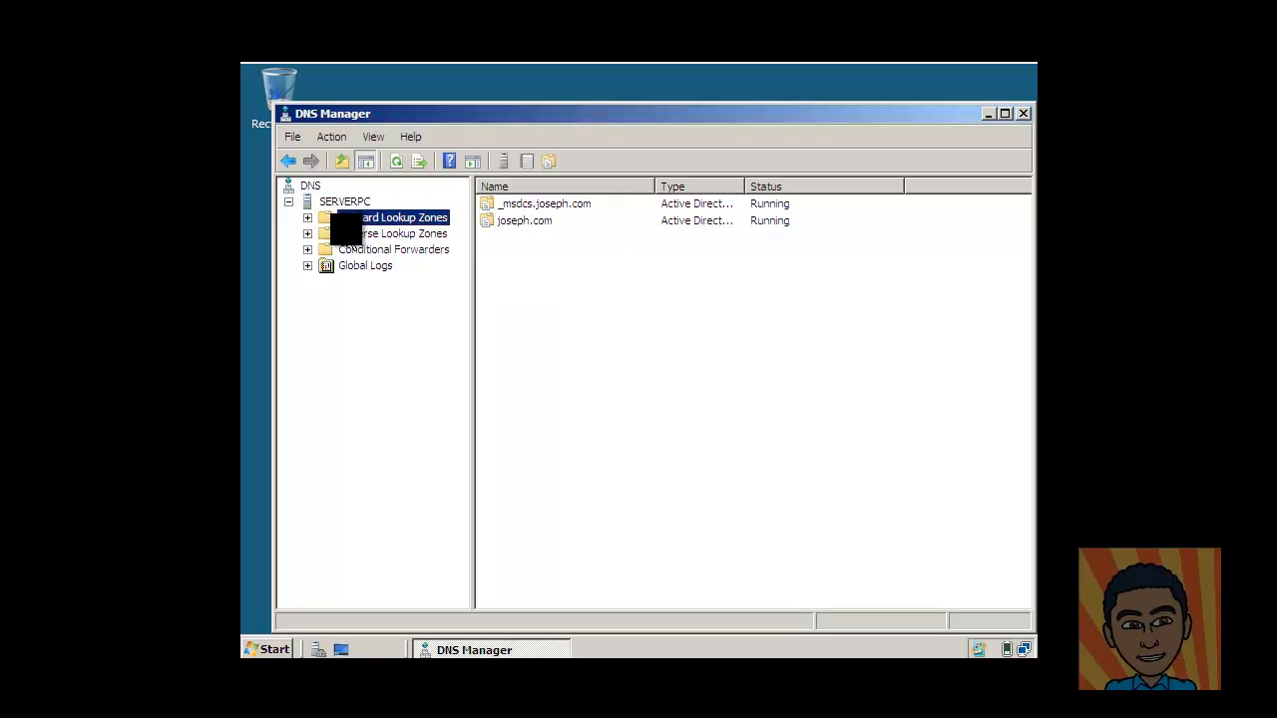
{"action": "left_click", "coordinate": [351, 234]}
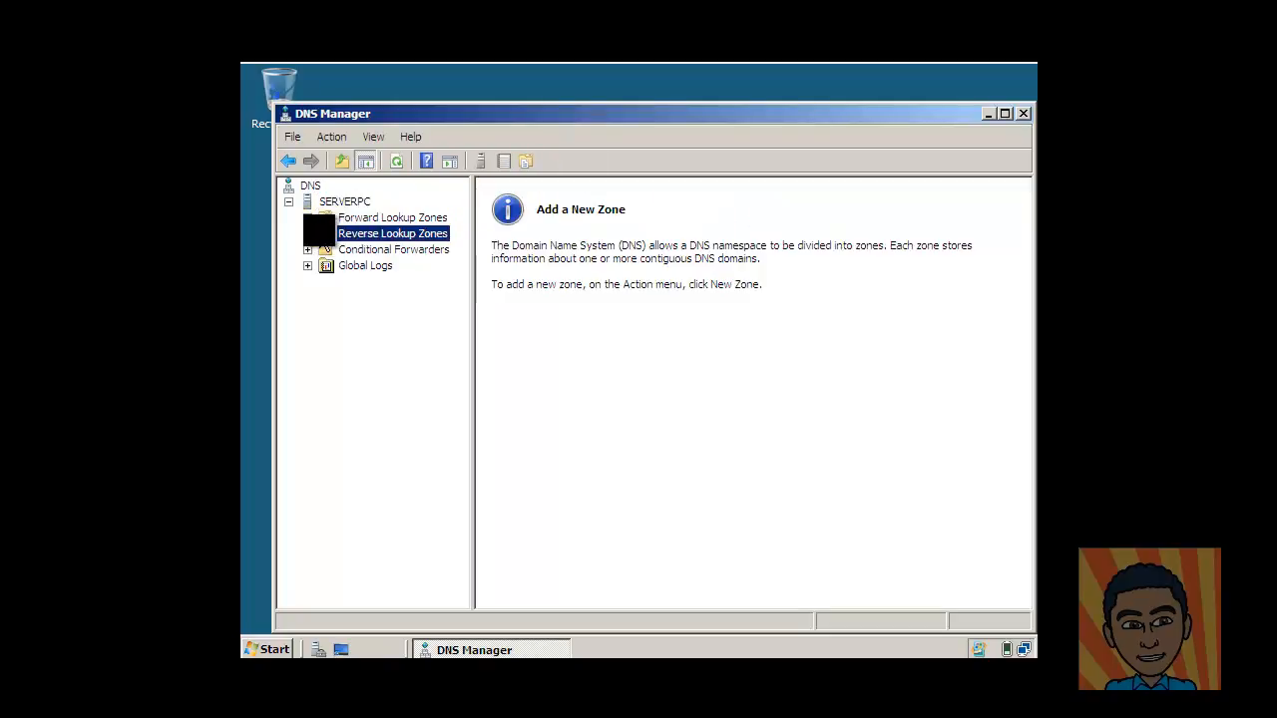
{"action": "left_click", "coordinate": [358, 216]}
{"action": "left_click", "coordinate": [355, 231]}
{"action": "left_click", "coordinate": [354, 218]}
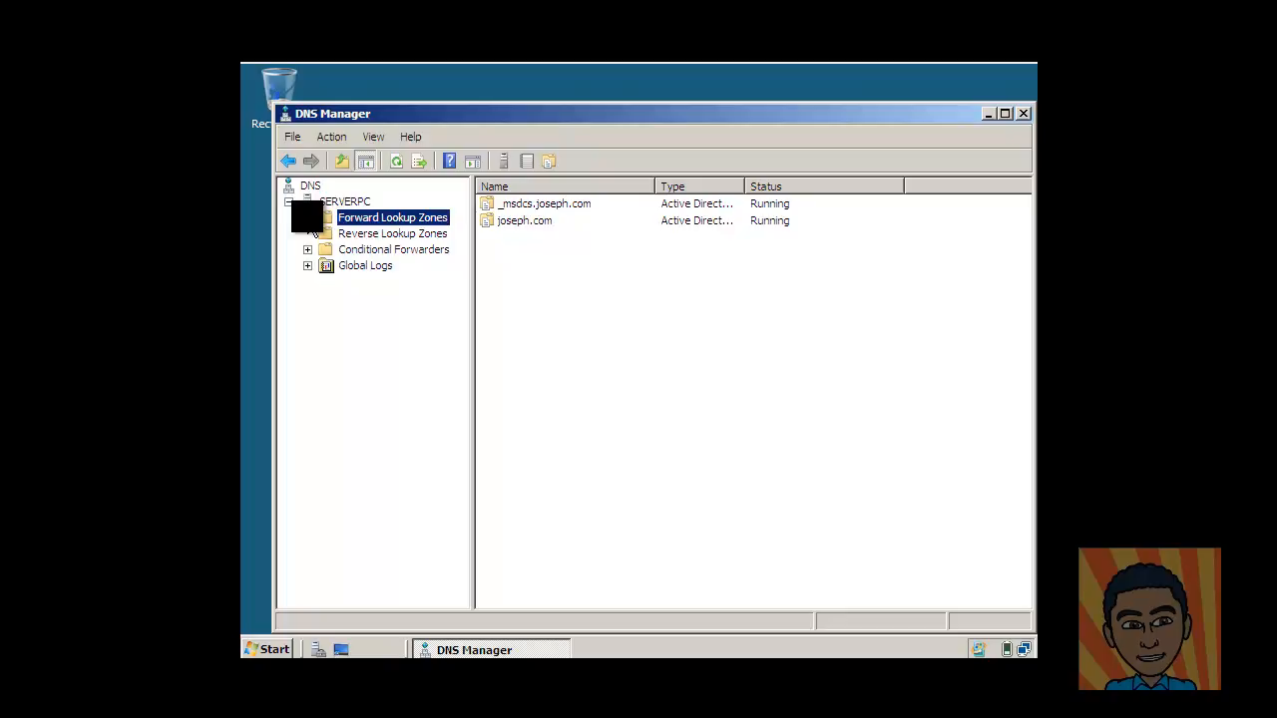
{"action": "left_click", "coordinate": [308, 218]}
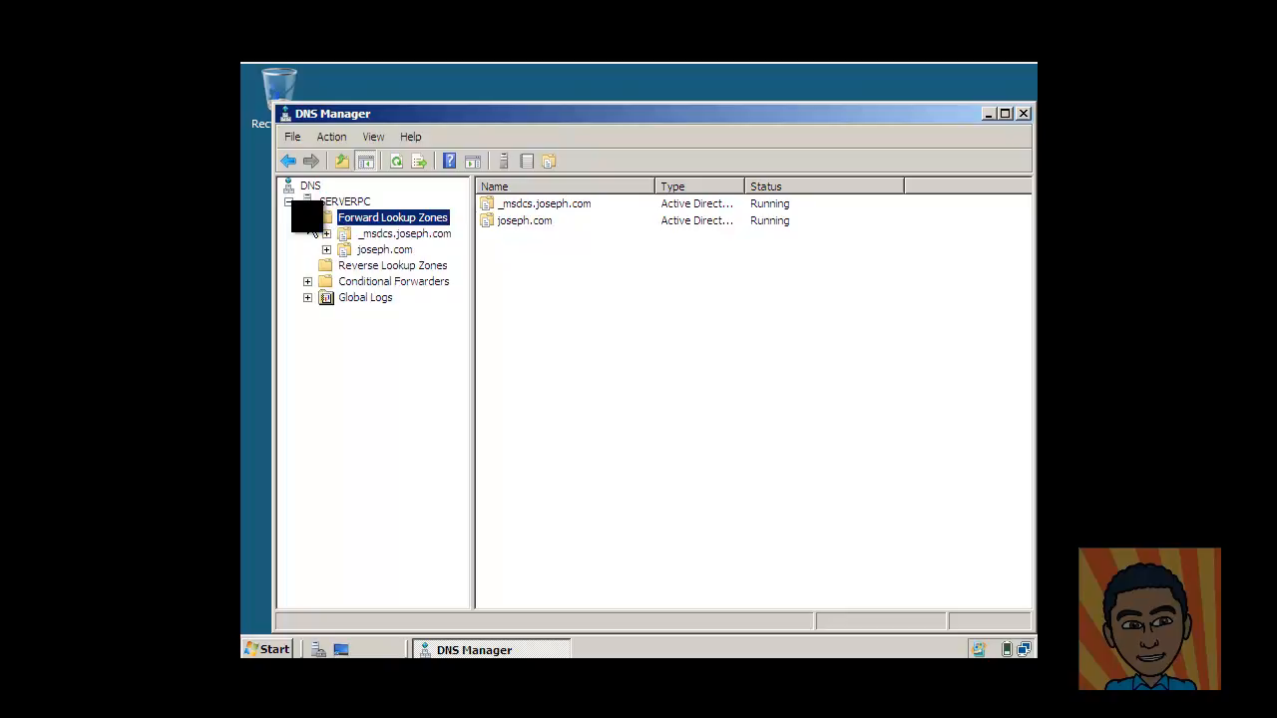
{"action": "left_click", "coordinate": [384, 250]}
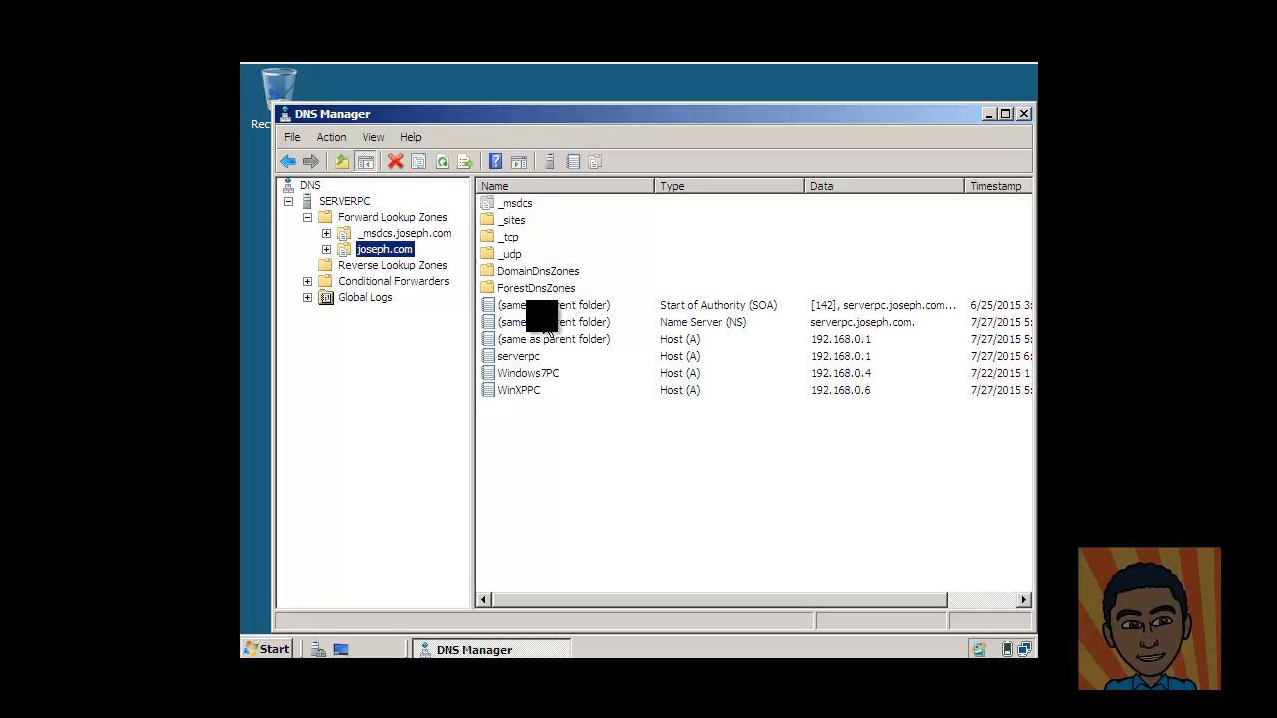
{"action": "left_click", "coordinate": [385, 217]}
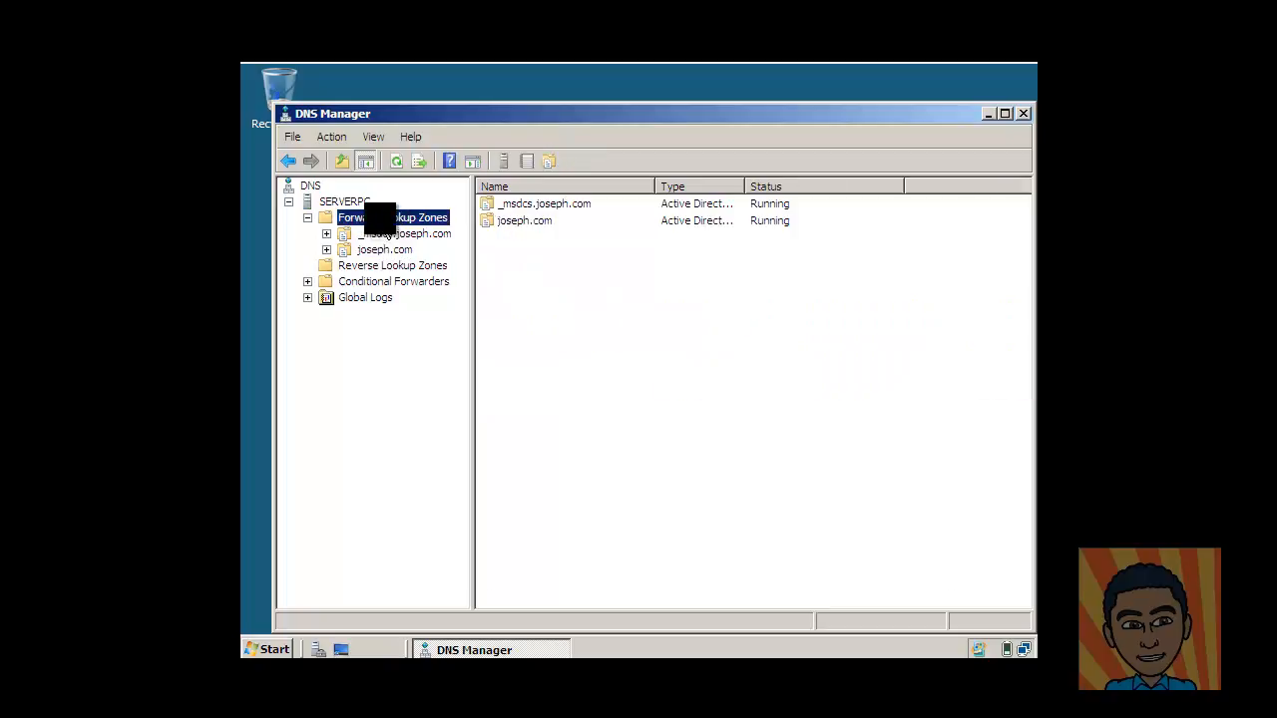
Create the AD-integrated primary zone joseph.com allowing secure and nonsecure updates, then view Reverse Lookup Zones.
{"action": "right_click", "coordinate": [386, 215]}
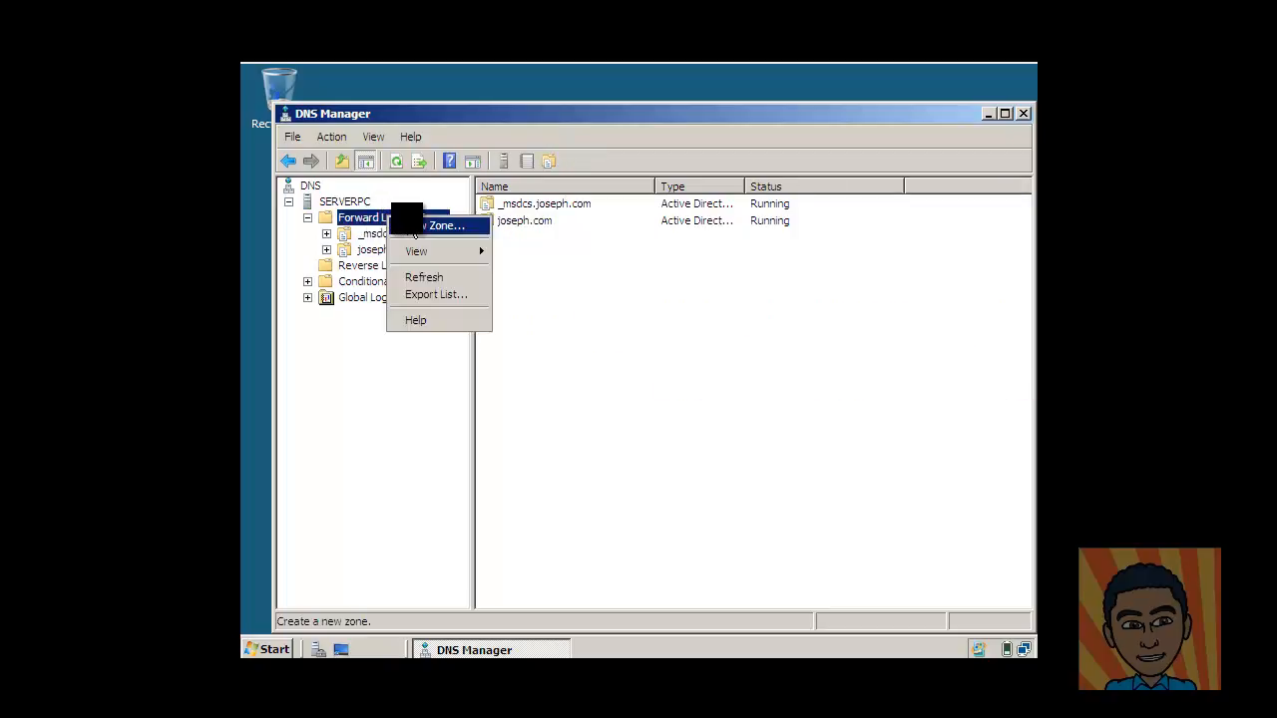
{"action": "left_click", "coordinate": [414, 228]}
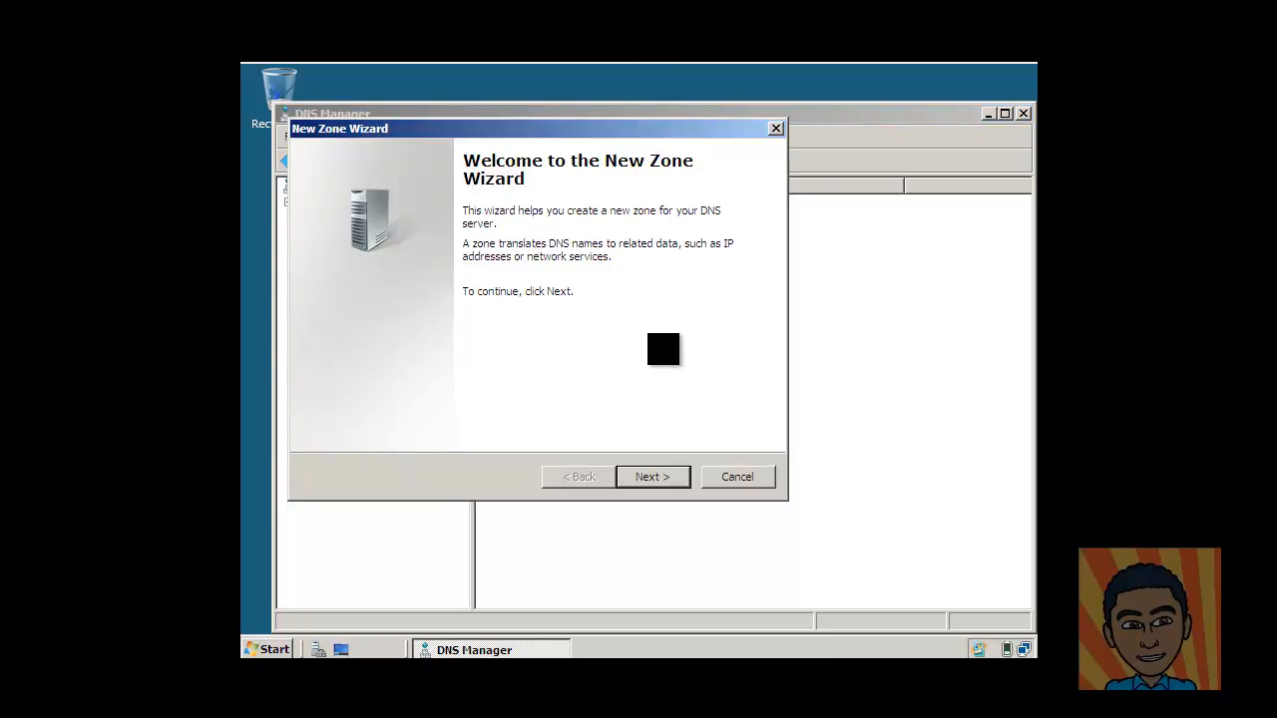
{"action": "left_click", "coordinate": [646, 479]}
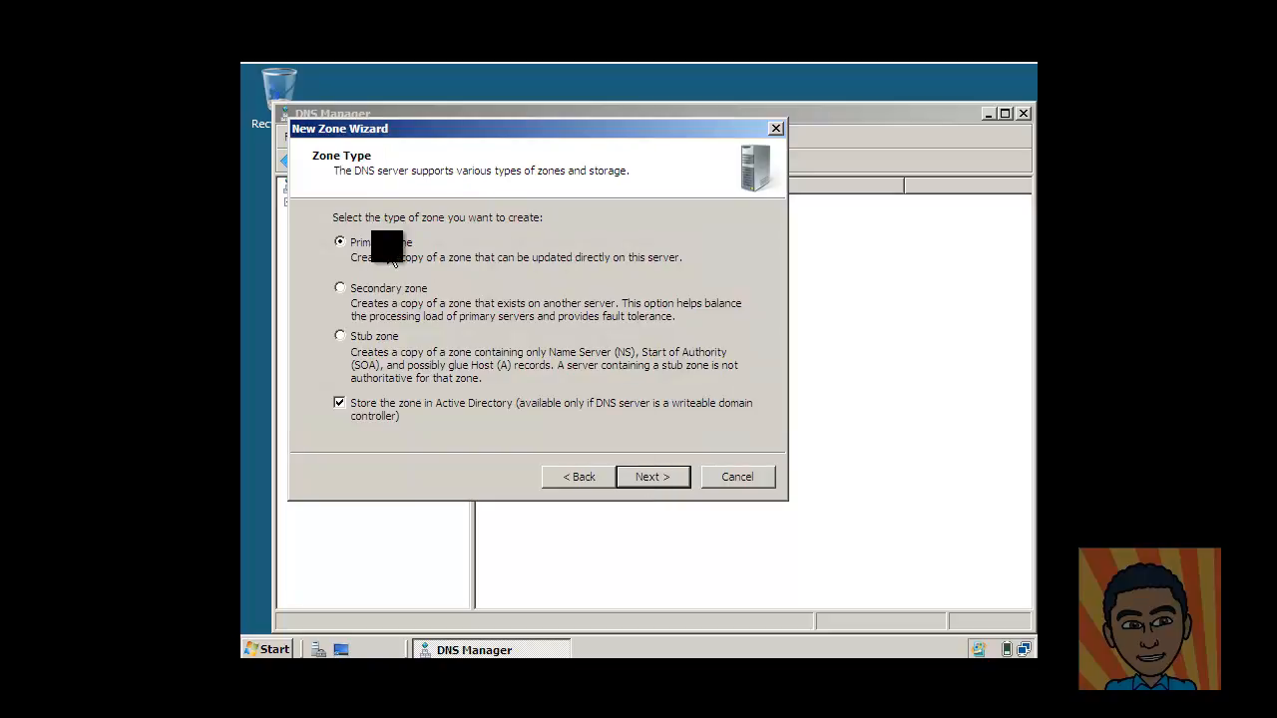
{"action": "left_click", "coordinate": [665, 481]}
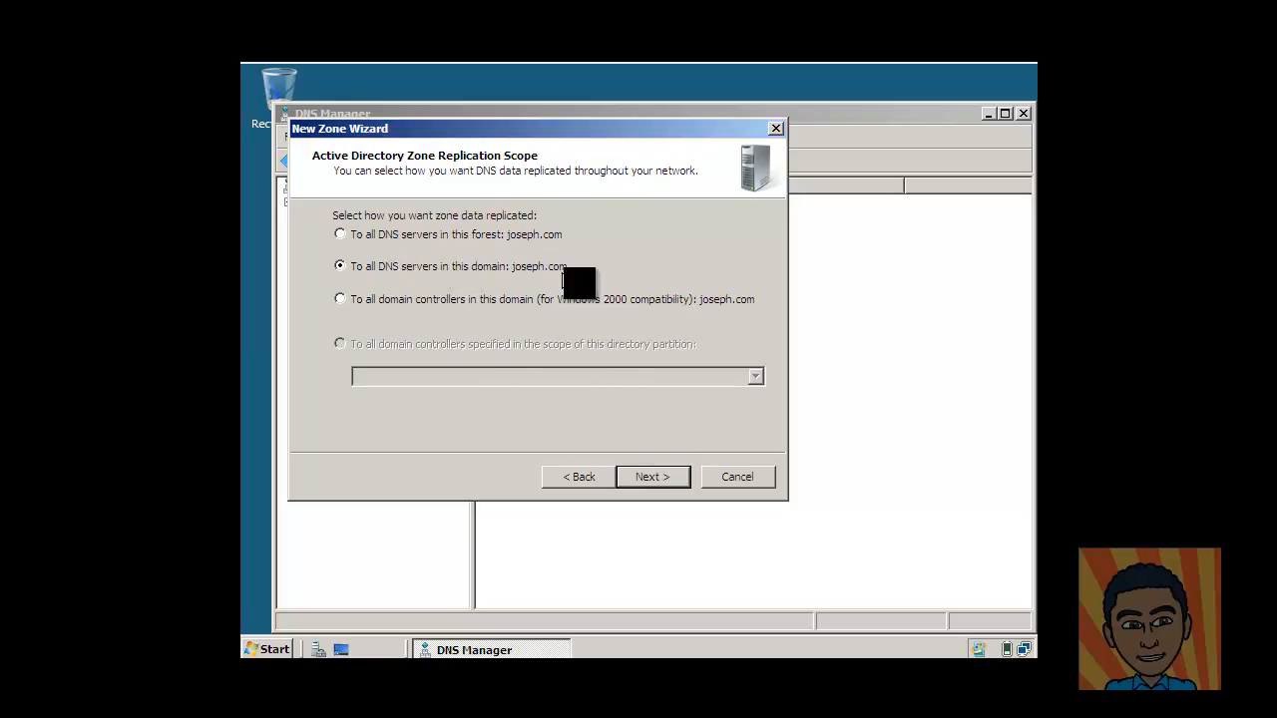
{"action": "left_click", "coordinate": [654, 477]}
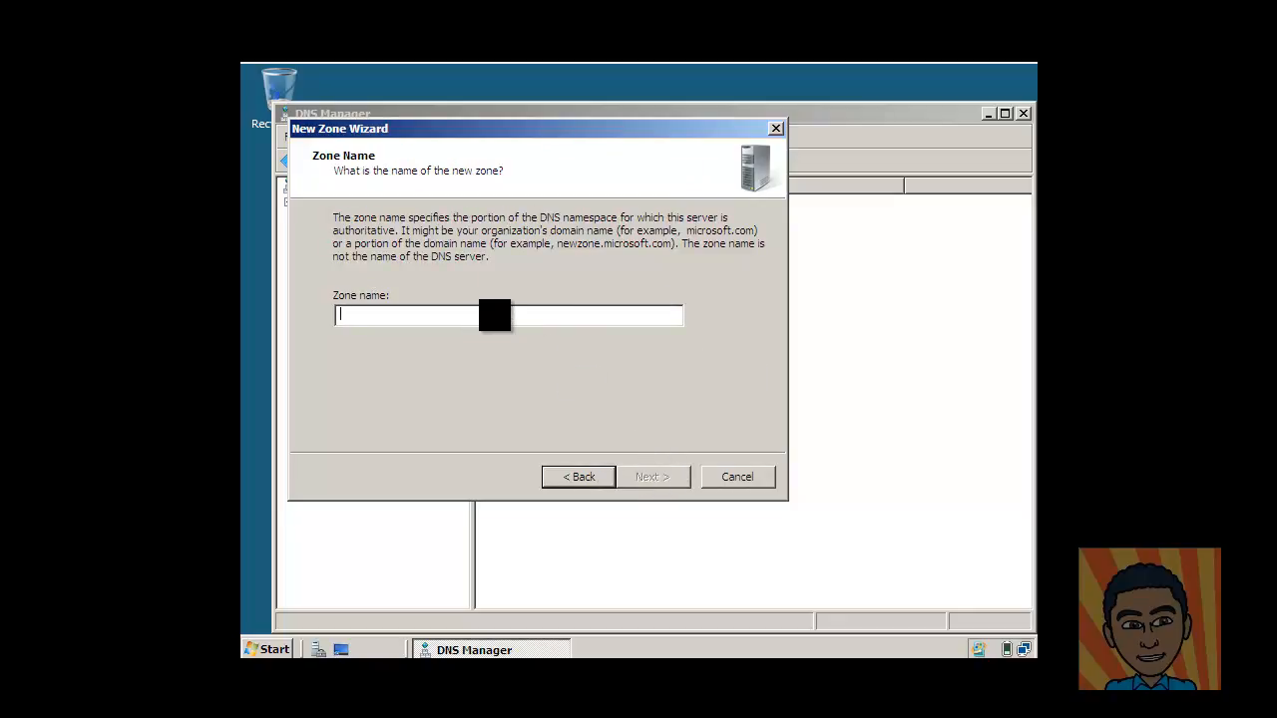
{"action": "type", "text": "joseph.com"}
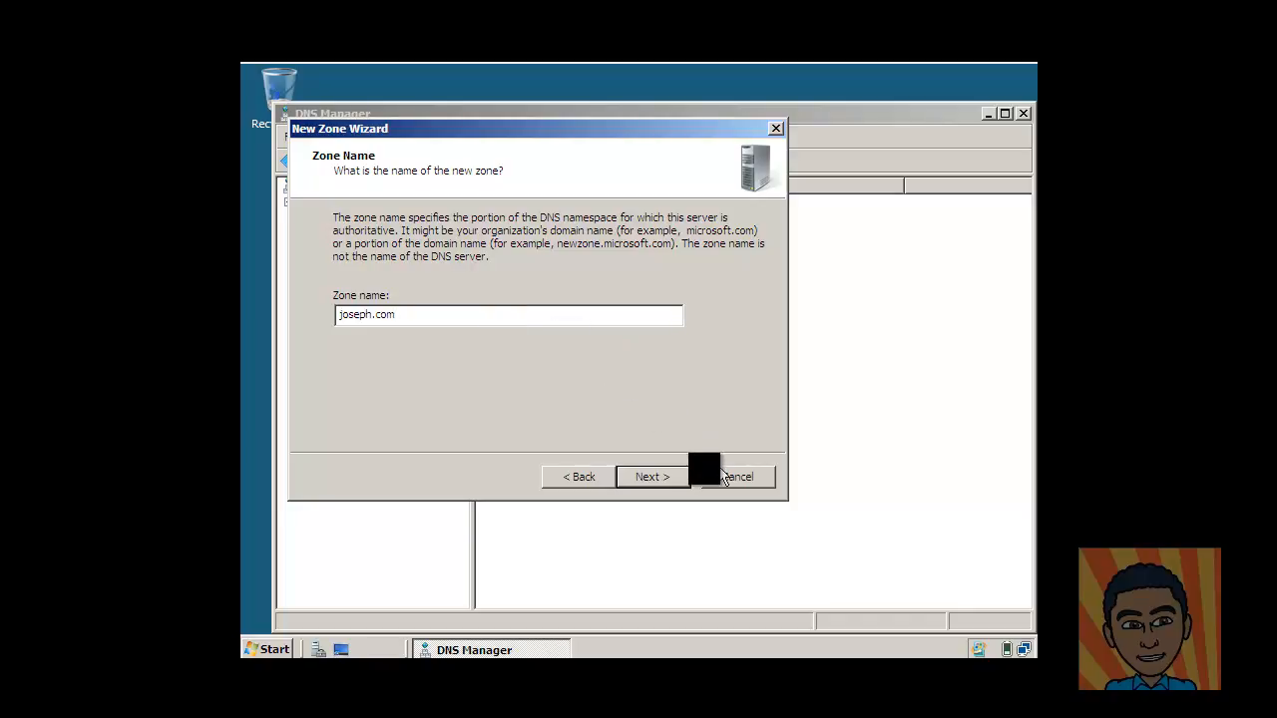
{"action": "left_click", "coordinate": [667, 478]}
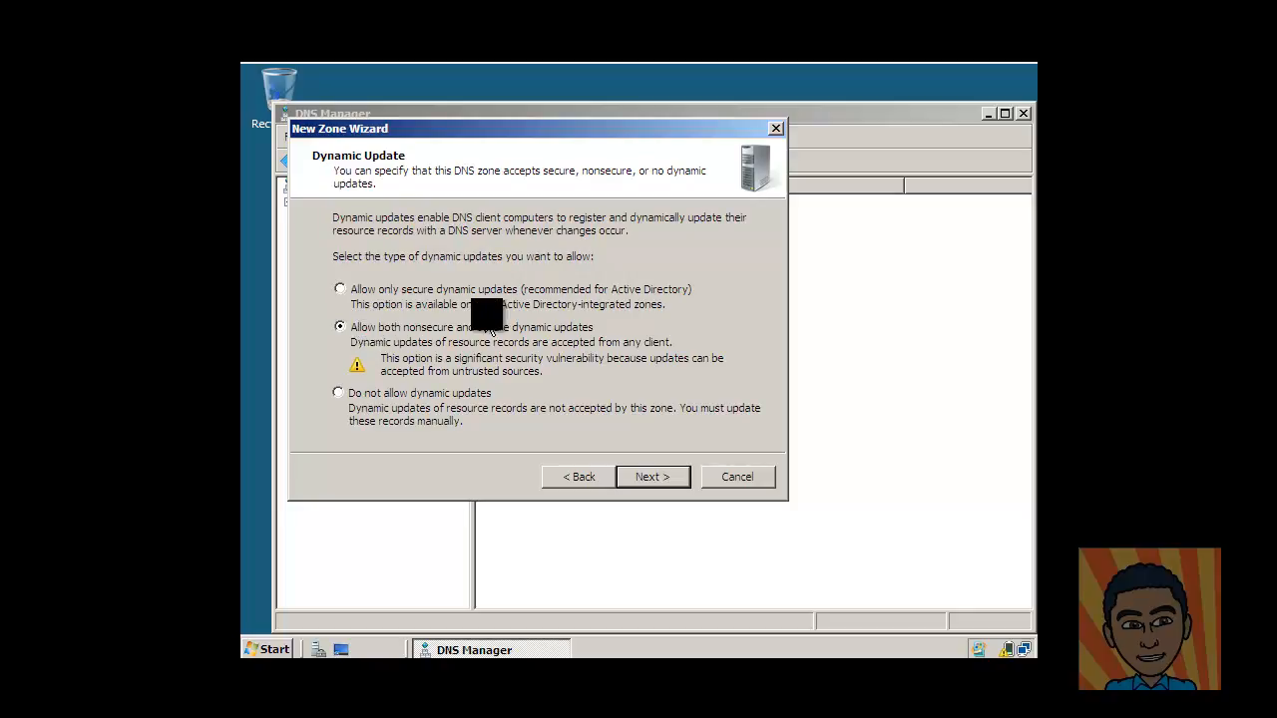
{"action": "left_click", "coordinate": [674, 479]}
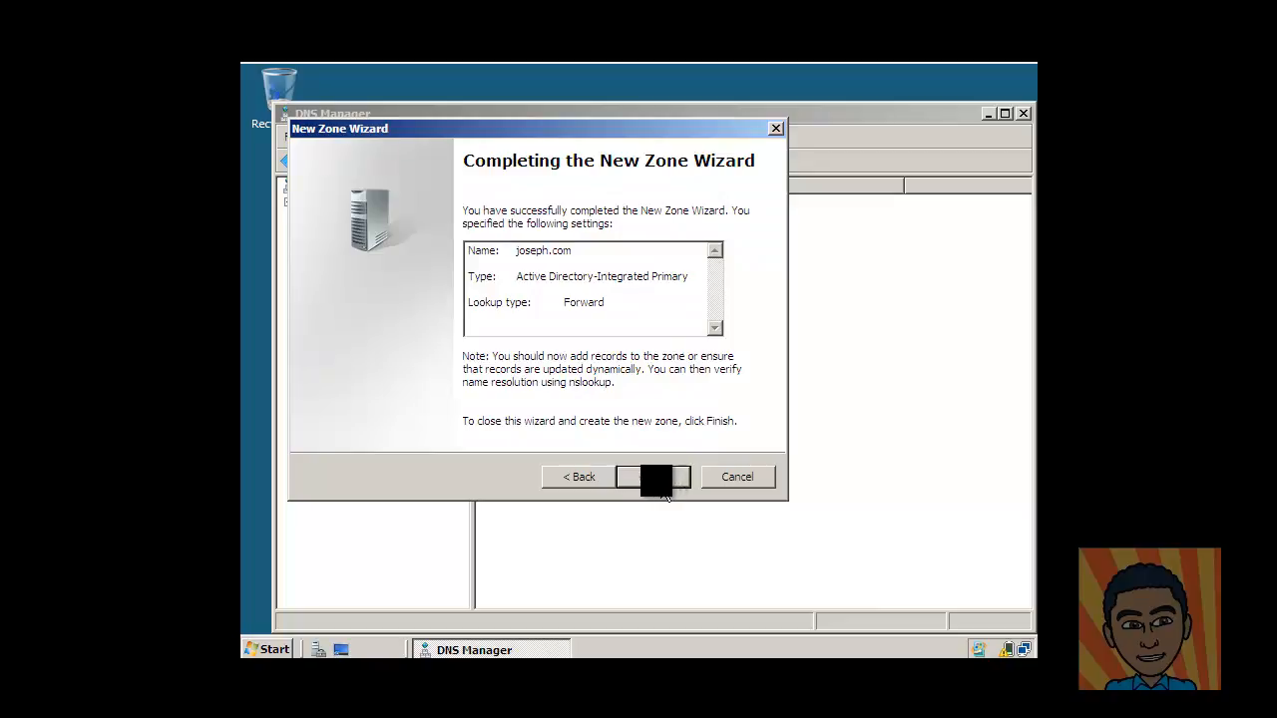
{"action": "left_click", "coordinate": [743, 480]}
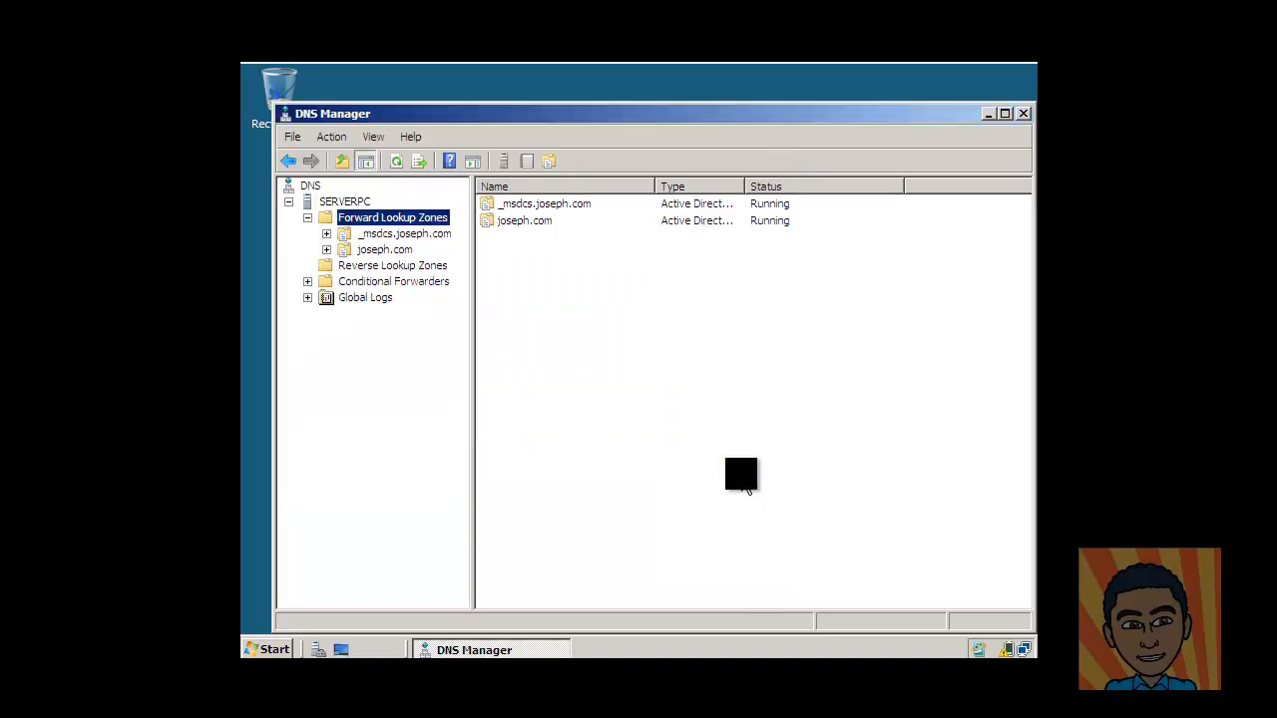
{"action": "left_click", "coordinate": [389, 250]}
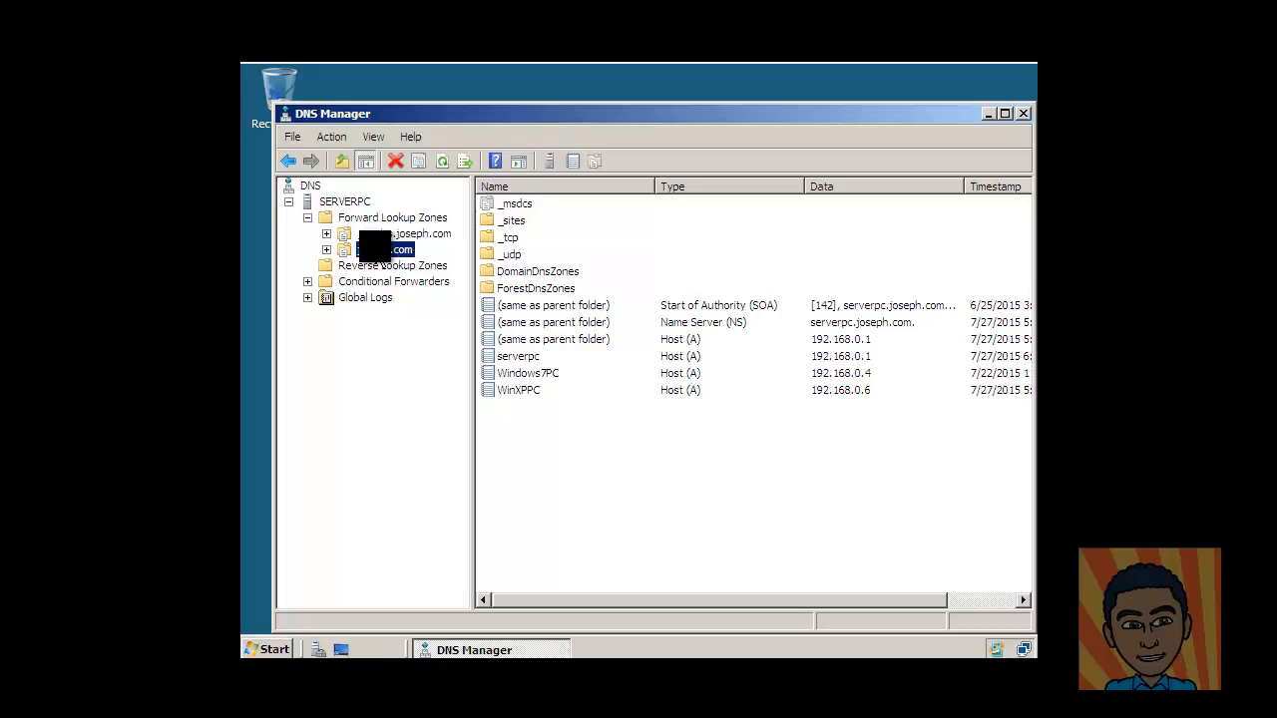
{"action": "left_click", "coordinate": [380, 265]}
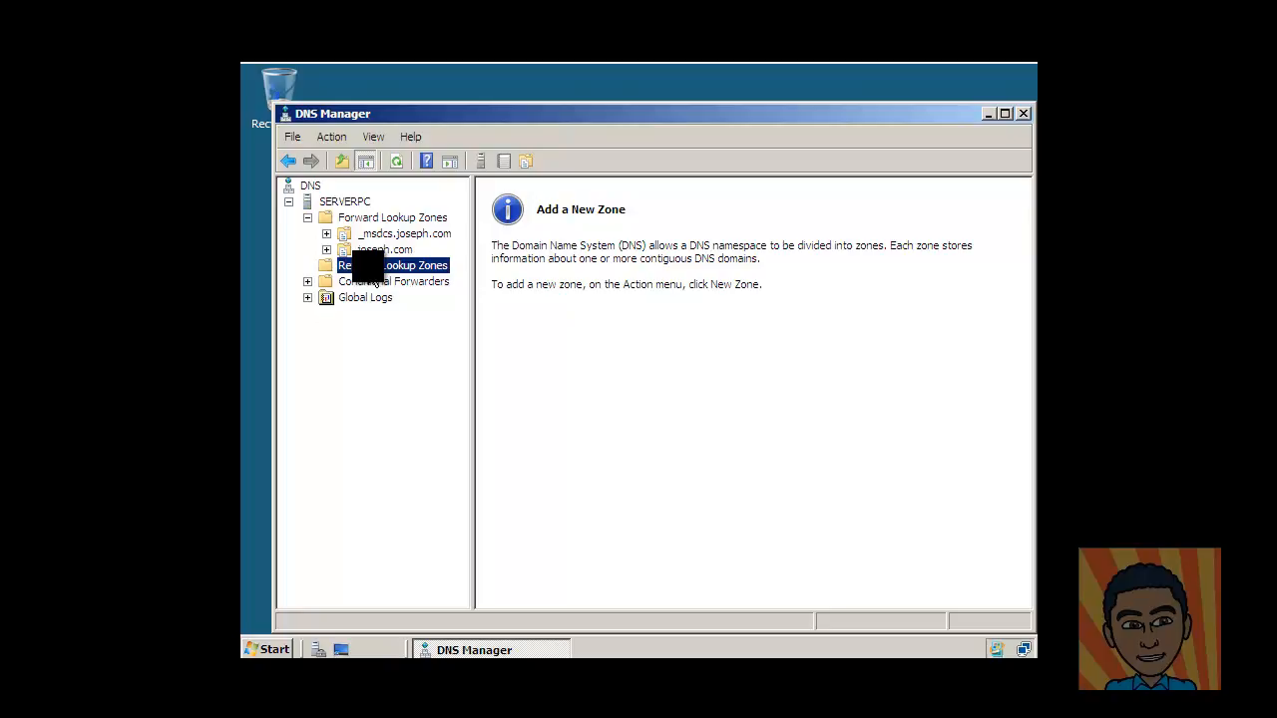
Start a new AD-integrated primary IPv4 reverse zone replicated to all DNS servers in joseph.com.
{"action": "right_click", "coordinate": [369, 266]}
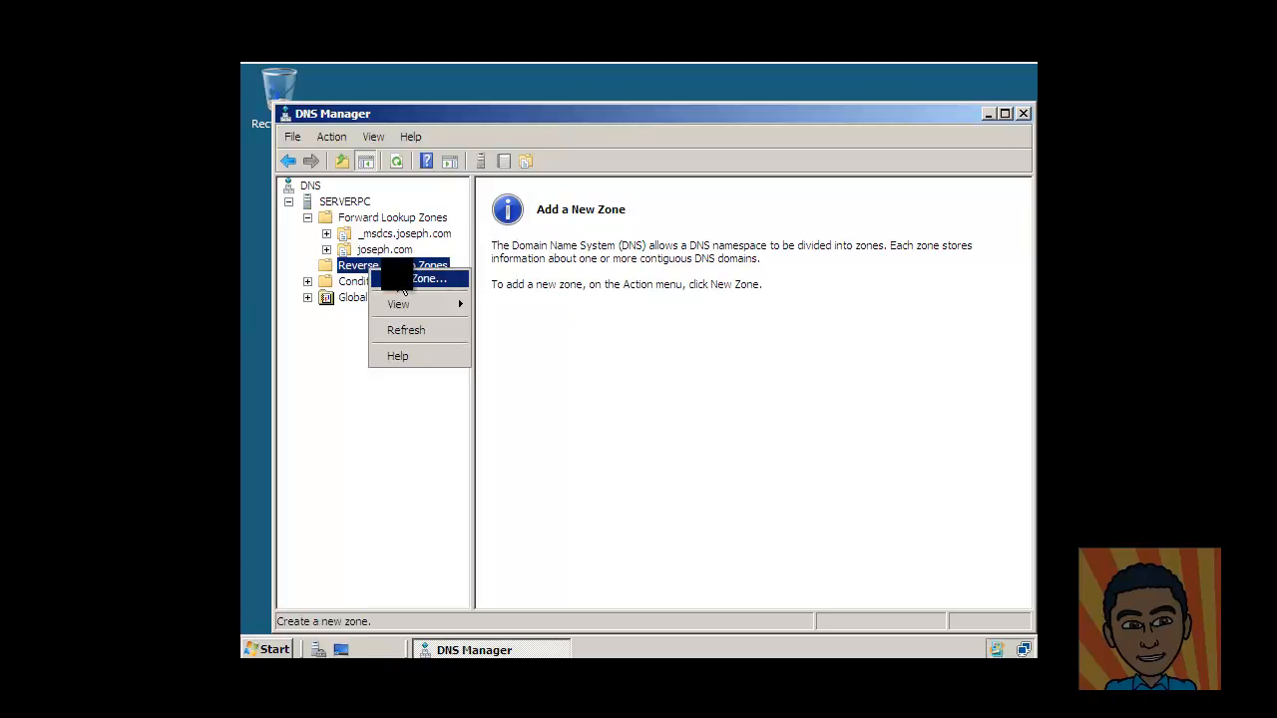
{"action": "left_click", "coordinate": [402, 284]}
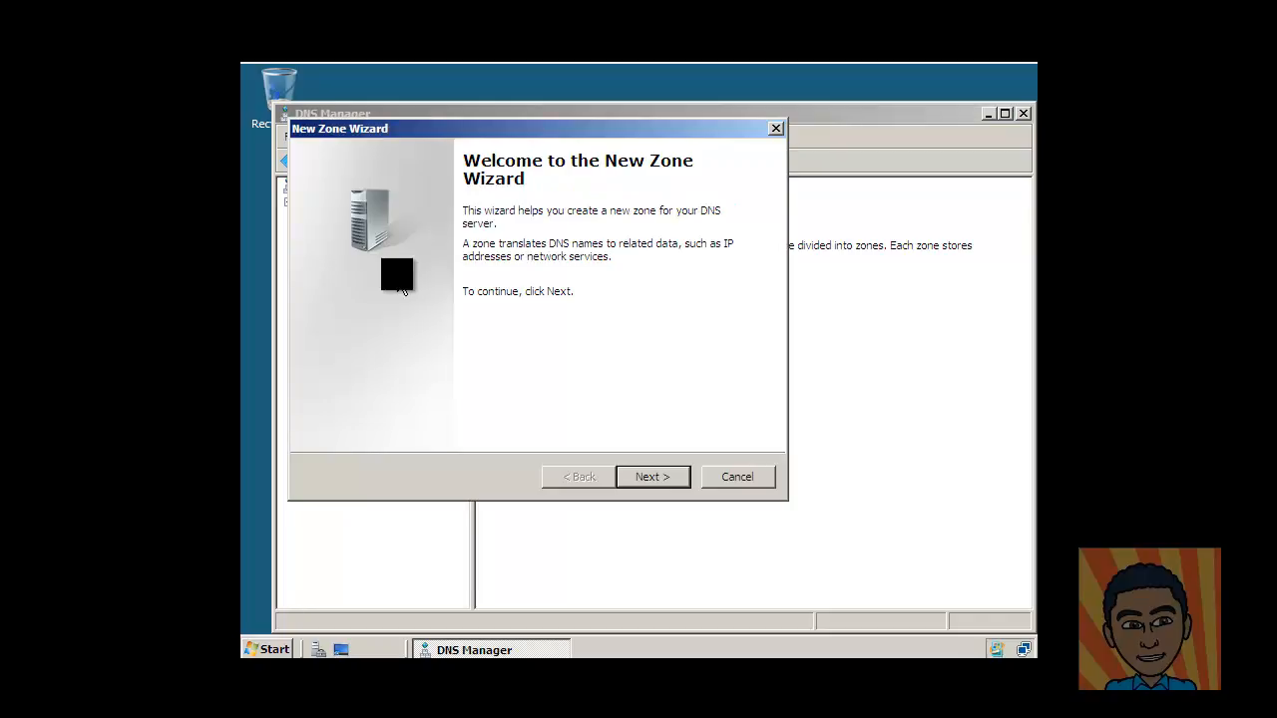
{"action": "left_click", "coordinate": [679, 480]}
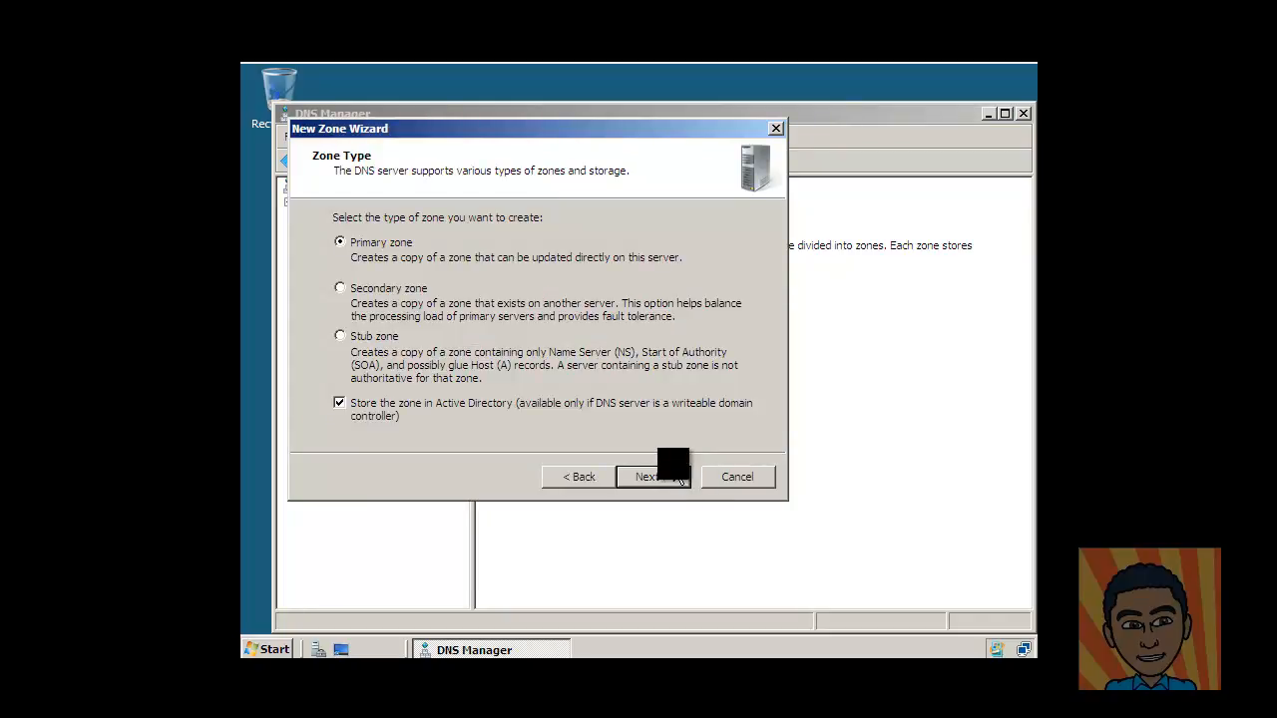
{"action": "left_click", "coordinate": [674, 479]}
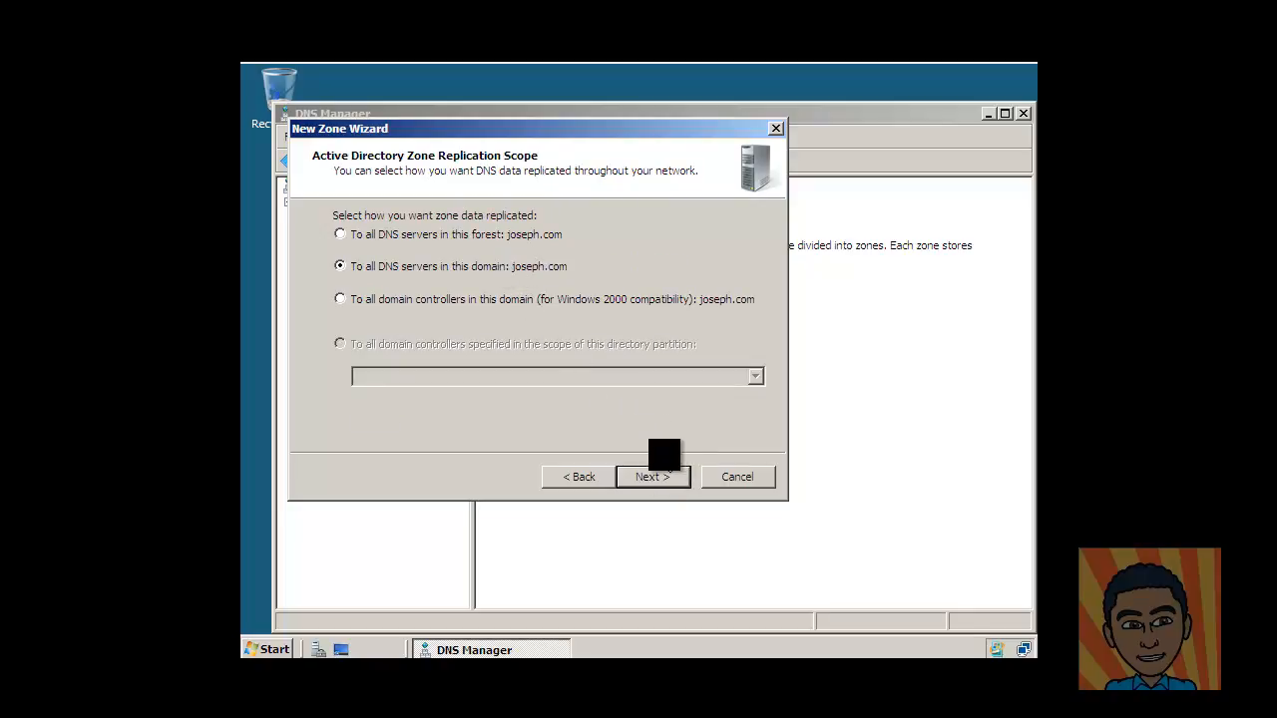
{"action": "left_click", "coordinate": [654, 476]}
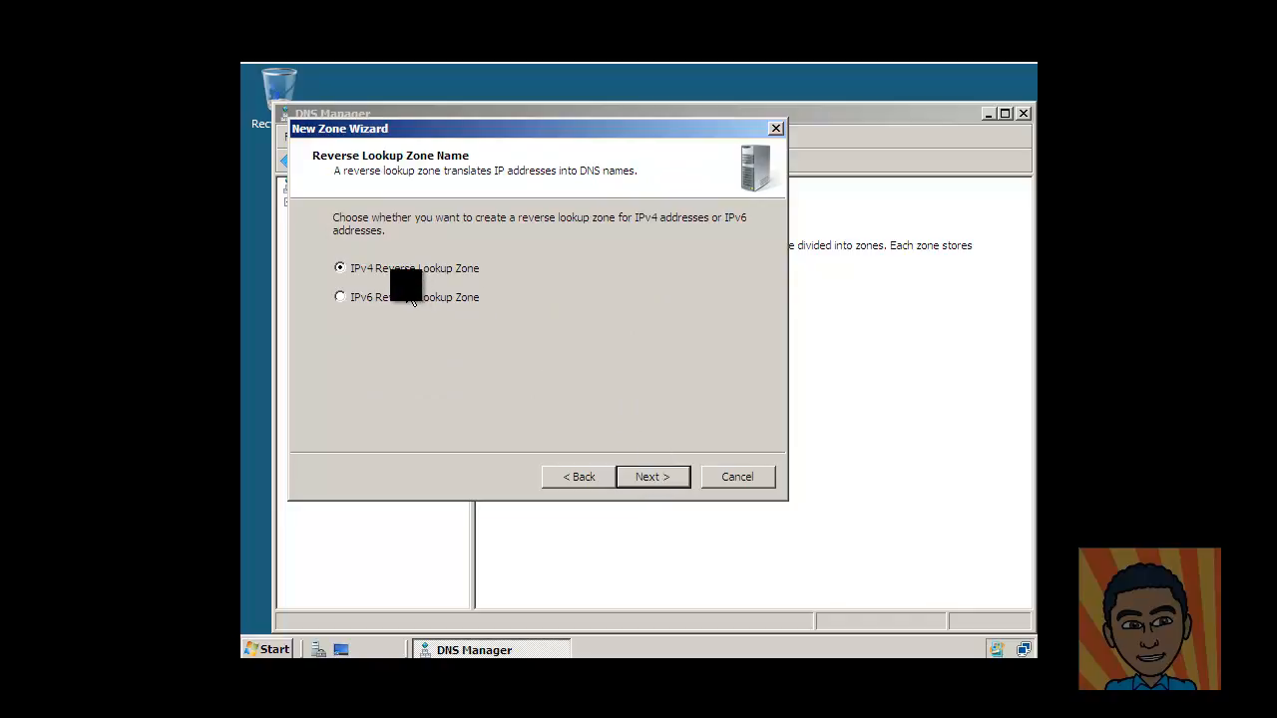
{"action": "left_click", "coordinate": [656, 478]}
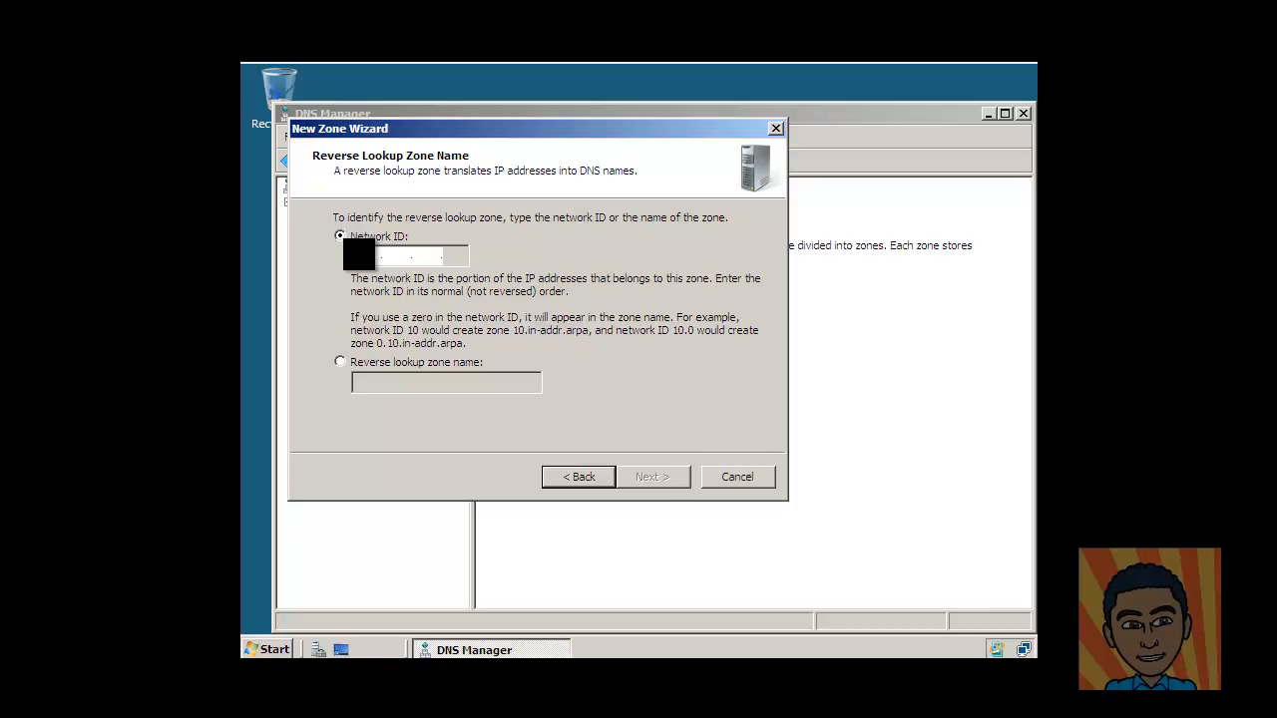
Enter network ID 192.168.0, keep the dynamic update setting, and finish creating 0.168.192.in-addr.arpa.
{"action": "type", "text": "19"}
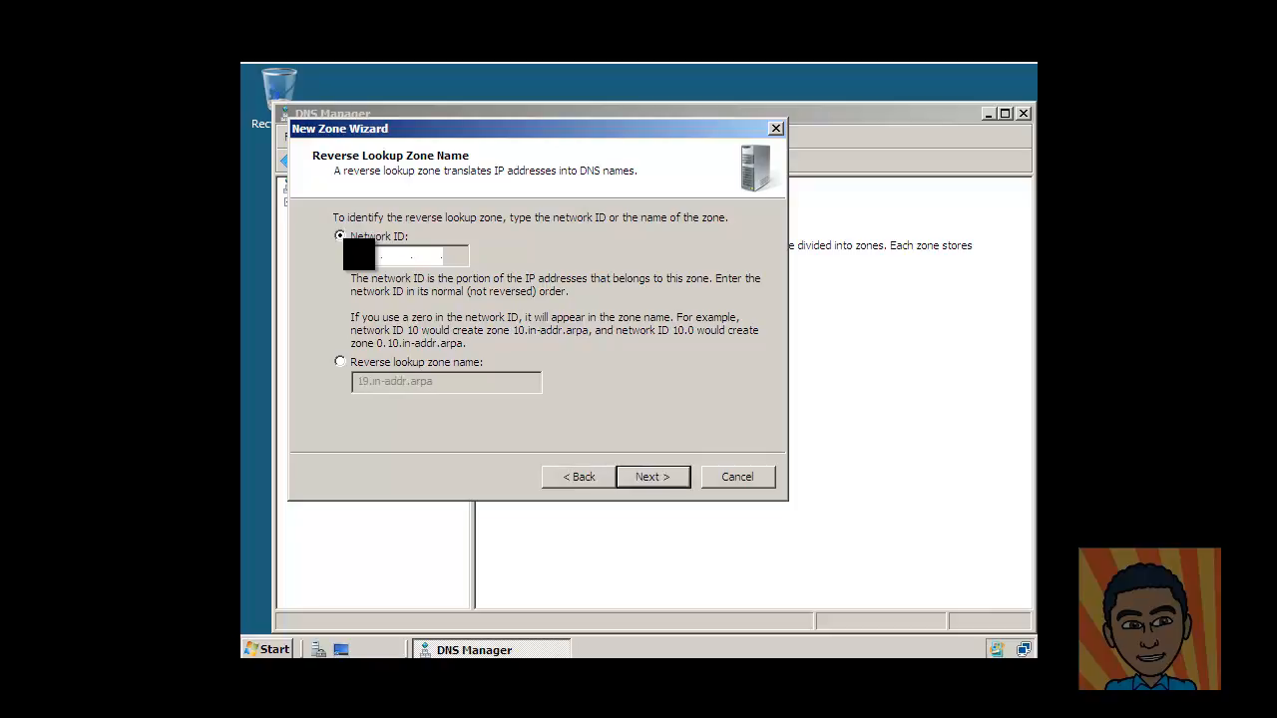
{"action": "type", "text": "2"}
{"action": "type", "text": "168"}
{"action": "type", "text": "0 ."}
{"action": "left_click", "coordinate": [661, 484]}
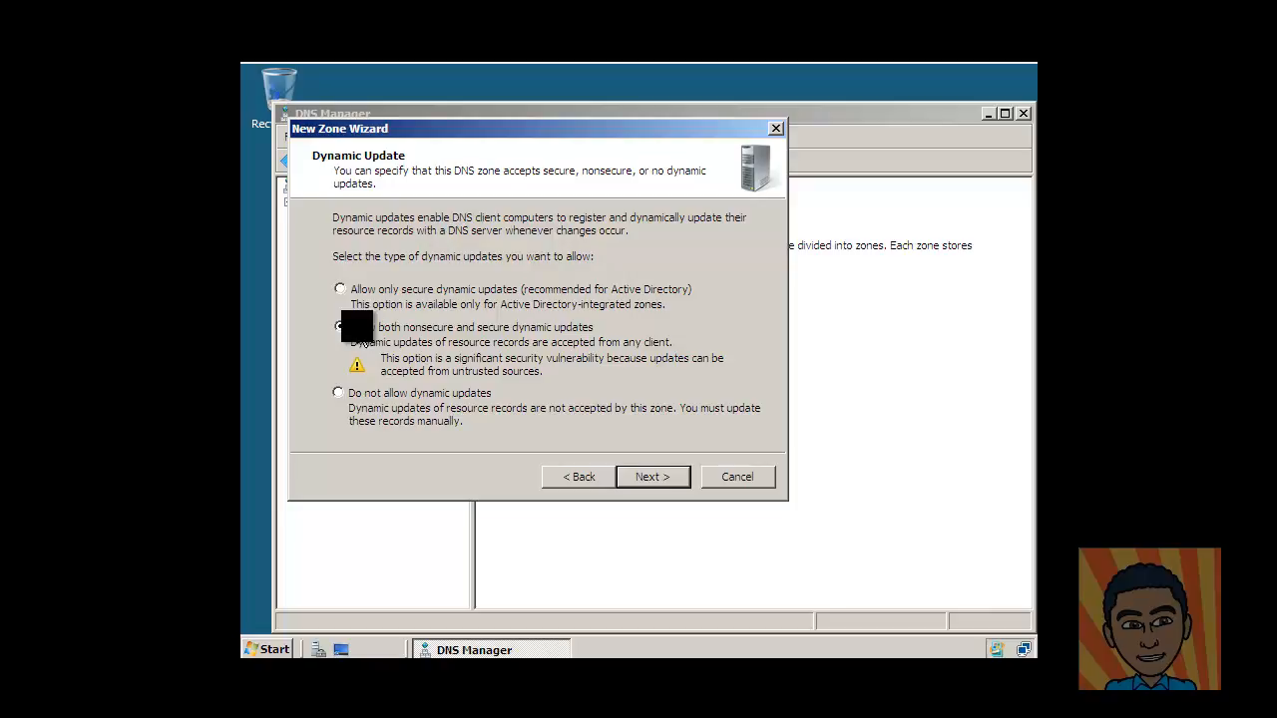
{"action": "left_click", "coordinate": [667, 484]}
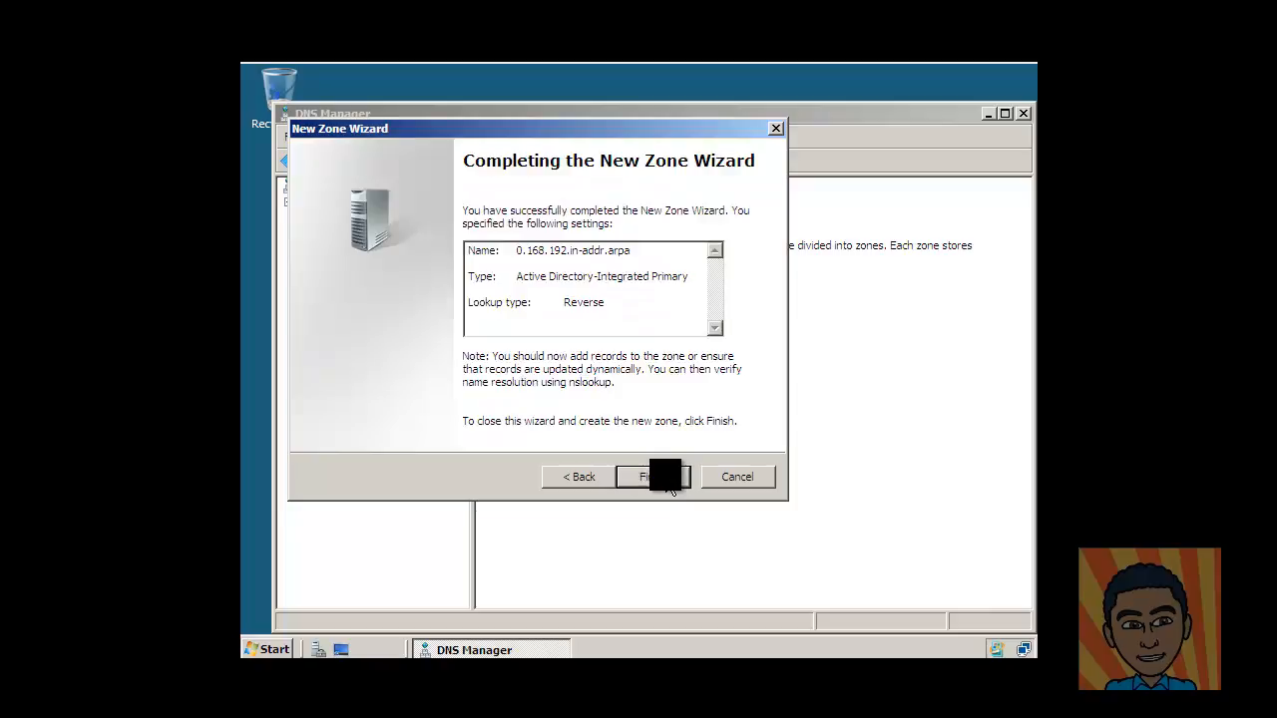
{"action": "left_click", "coordinate": [663, 483]}
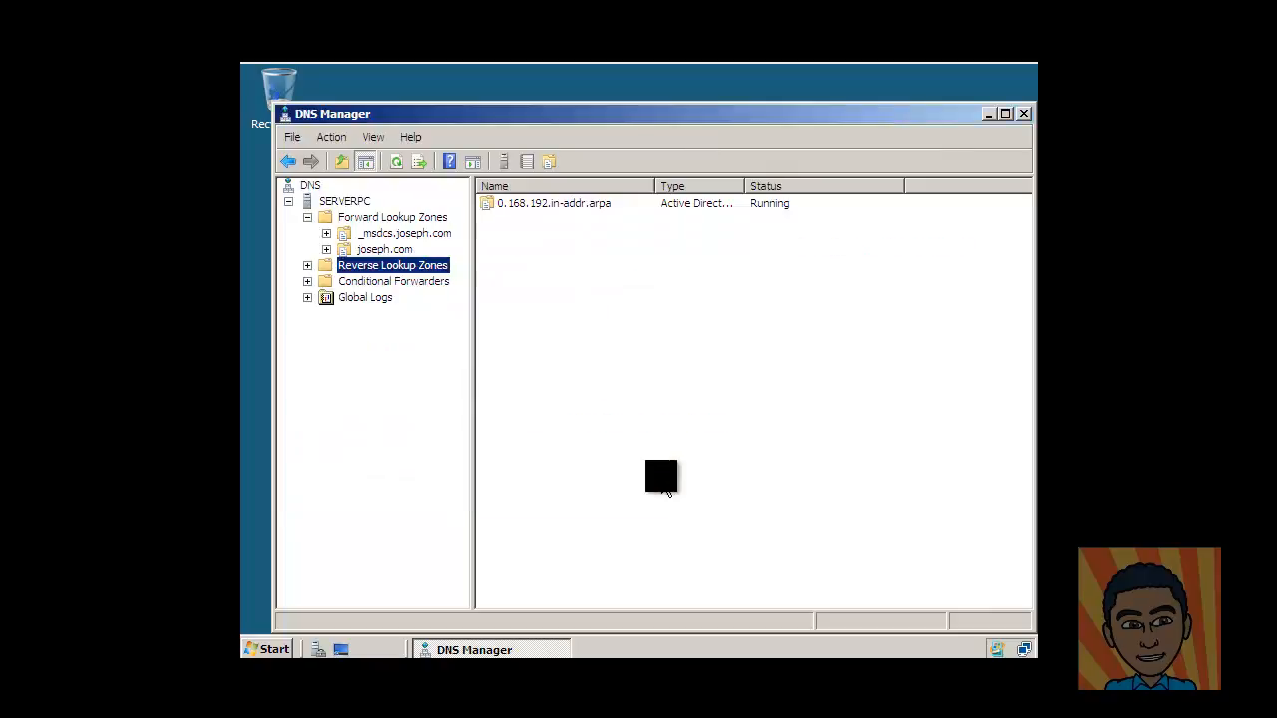
Select the new reverse zone, then list the joseph.com zone's records.
{"action": "left_click", "coordinate": [530, 205]}
{"action": "left_click", "coordinate": [421, 266]}
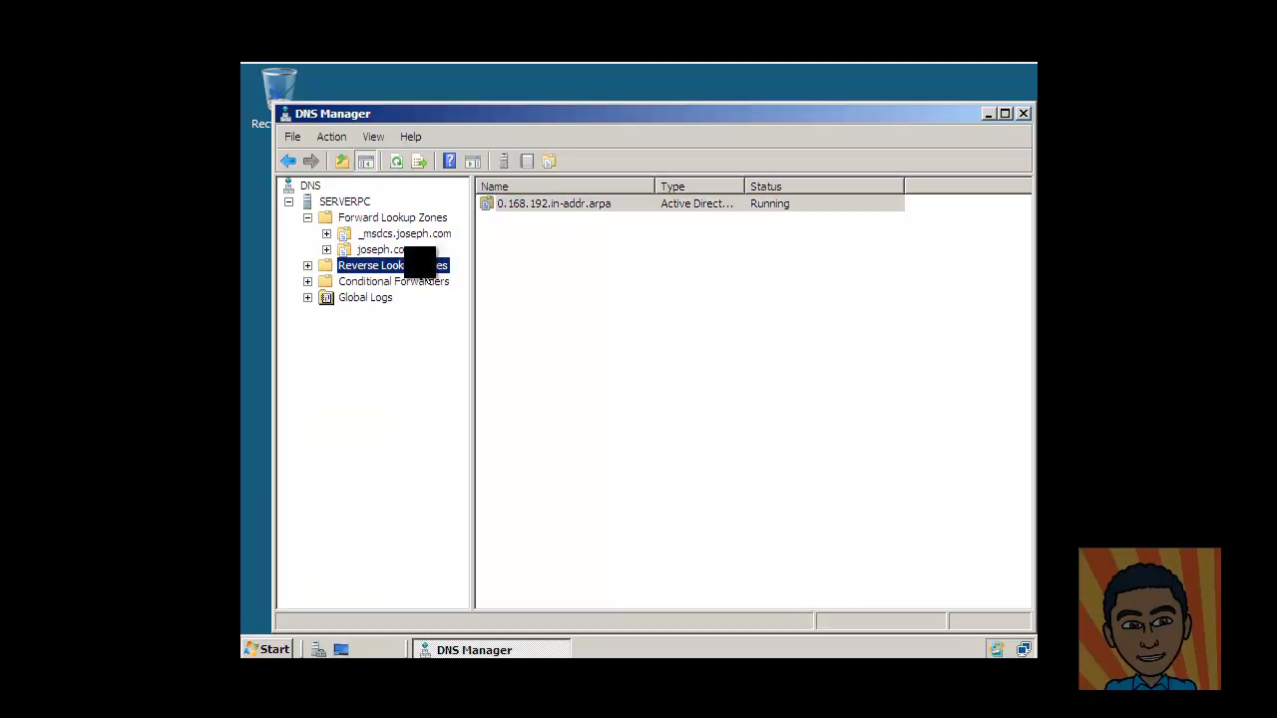
{"action": "left_click", "coordinate": [384, 218]}
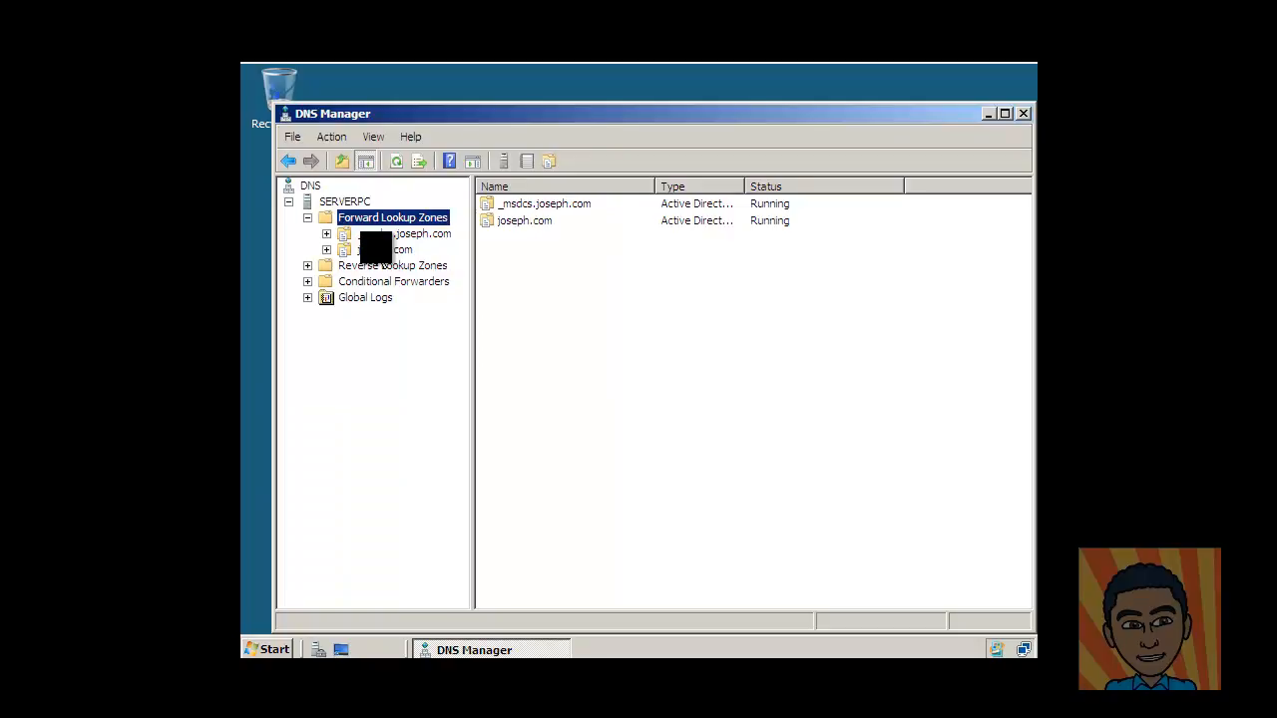
{"action": "left_click", "coordinate": [376, 249]}
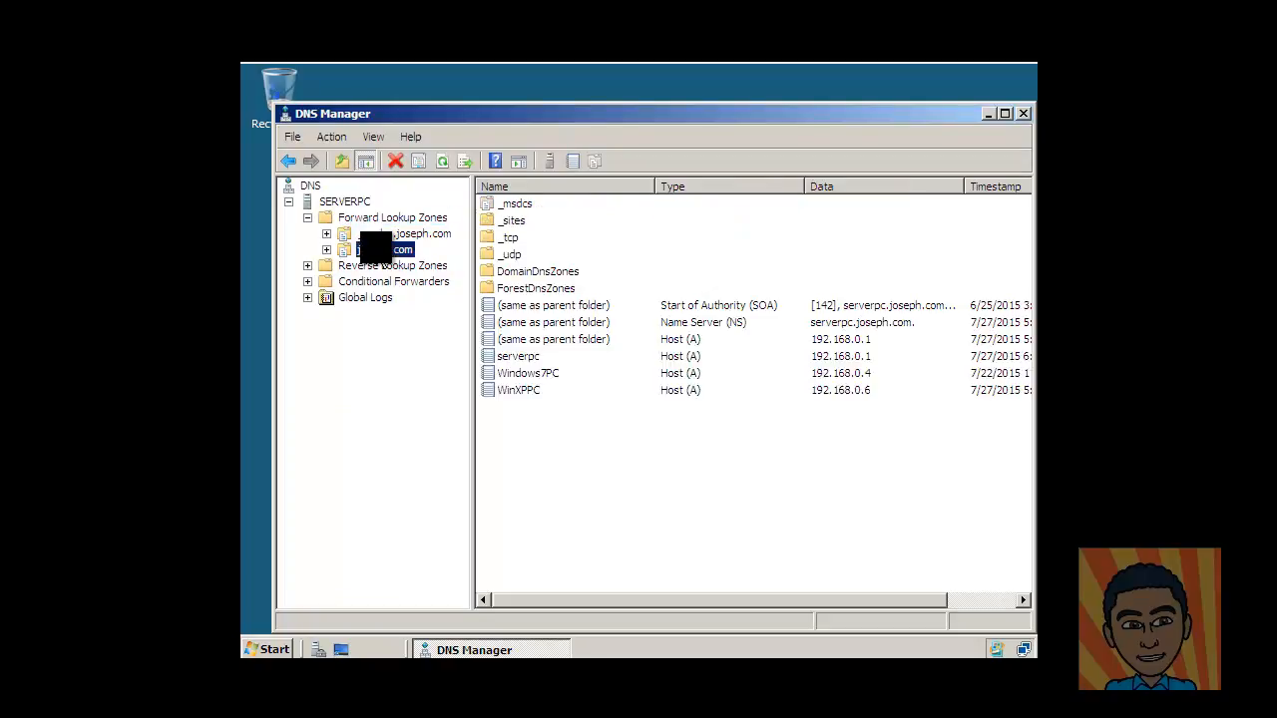
Add host record Server at 192.168.0.1 in joseph.com with a matching PTR record.
{"action": "right_click", "coordinate": [377, 250]}
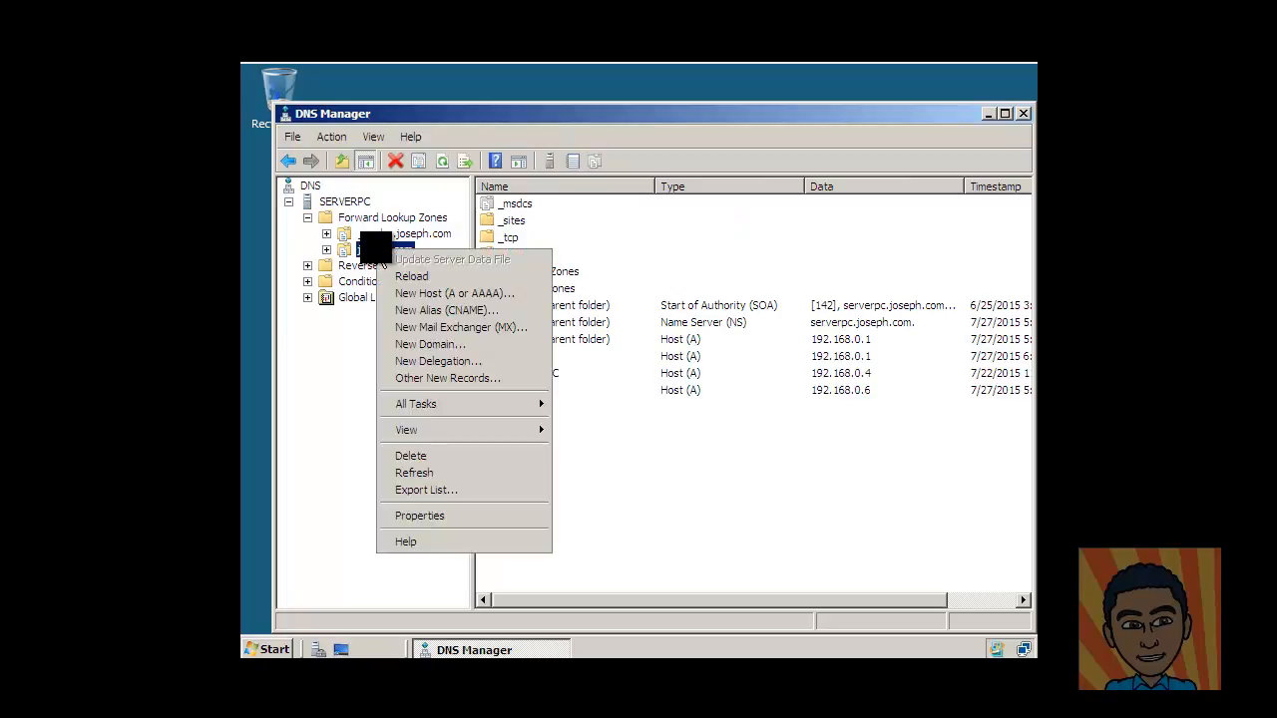
{"action": "left_click", "coordinate": [435, 294]}
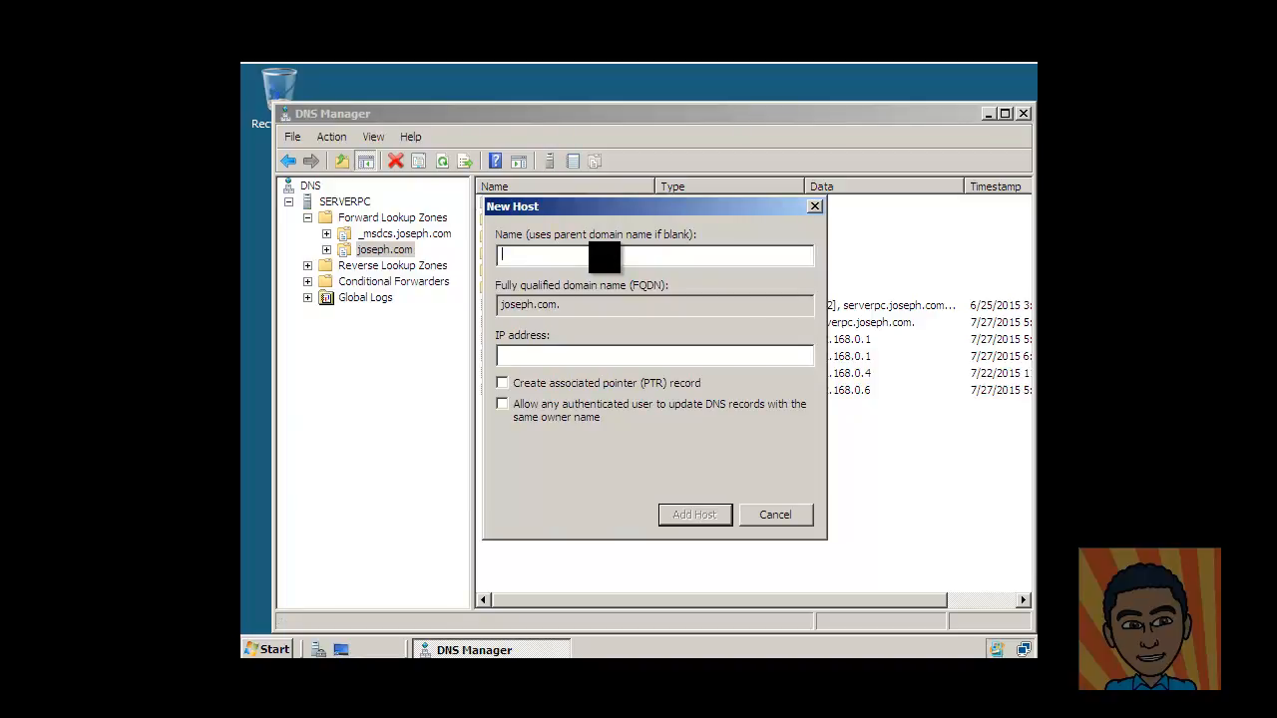
{"action": "type", "text": "Server"}
{"action": "left_click", "coordinate": [536, 351]}
{"action": "type", "text": "192.168.0.168.0.1"}
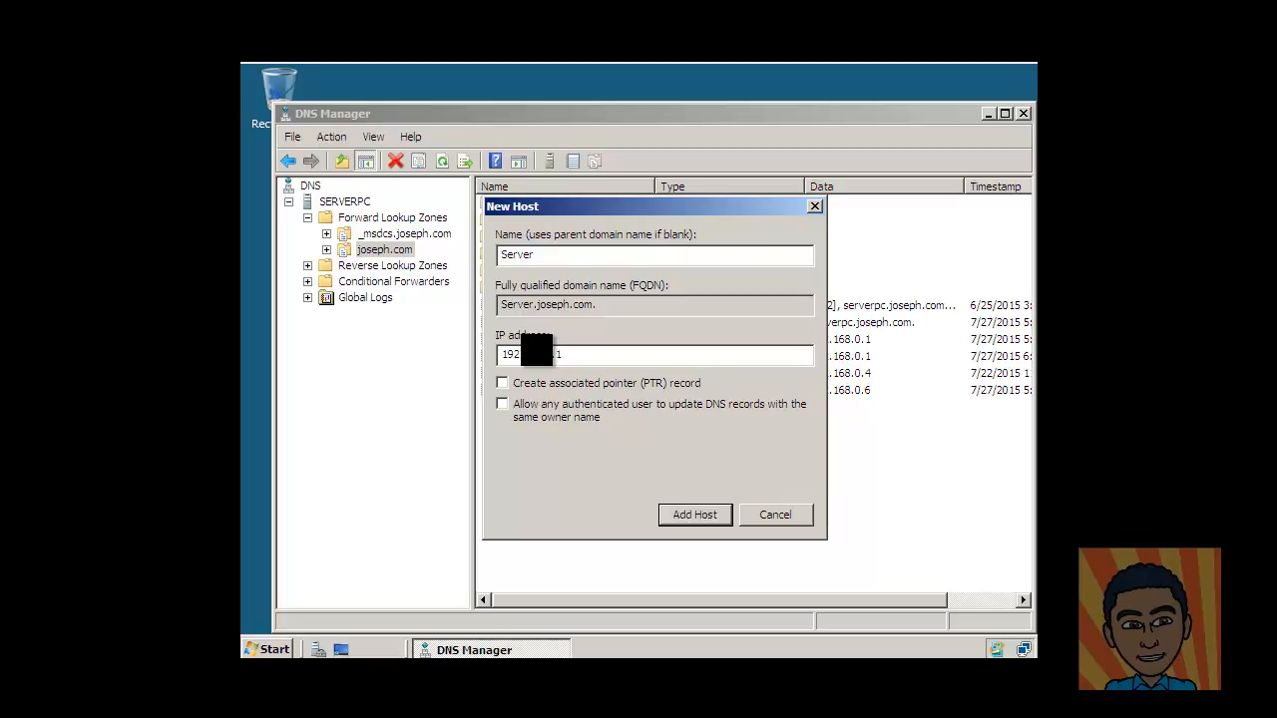
{"action": "left_click", "coordinate": [503, 386]}
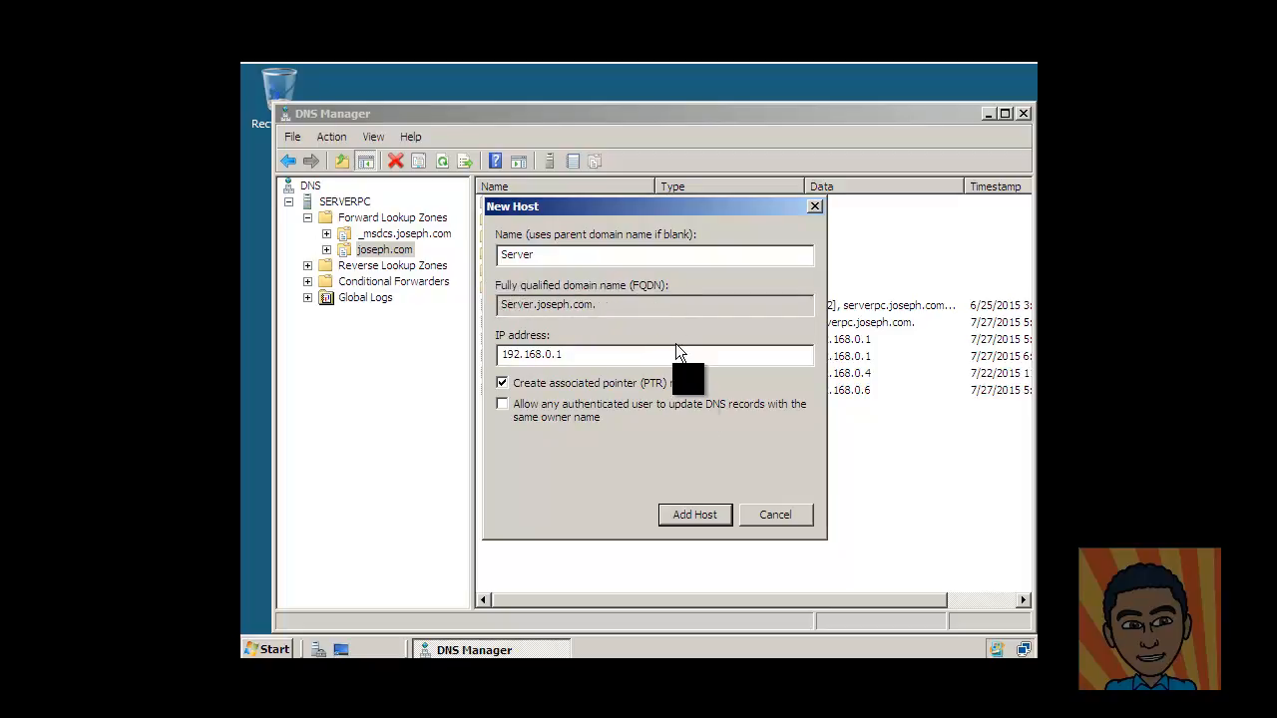
{"action": "left_click", "coordinate": [710, 526]}
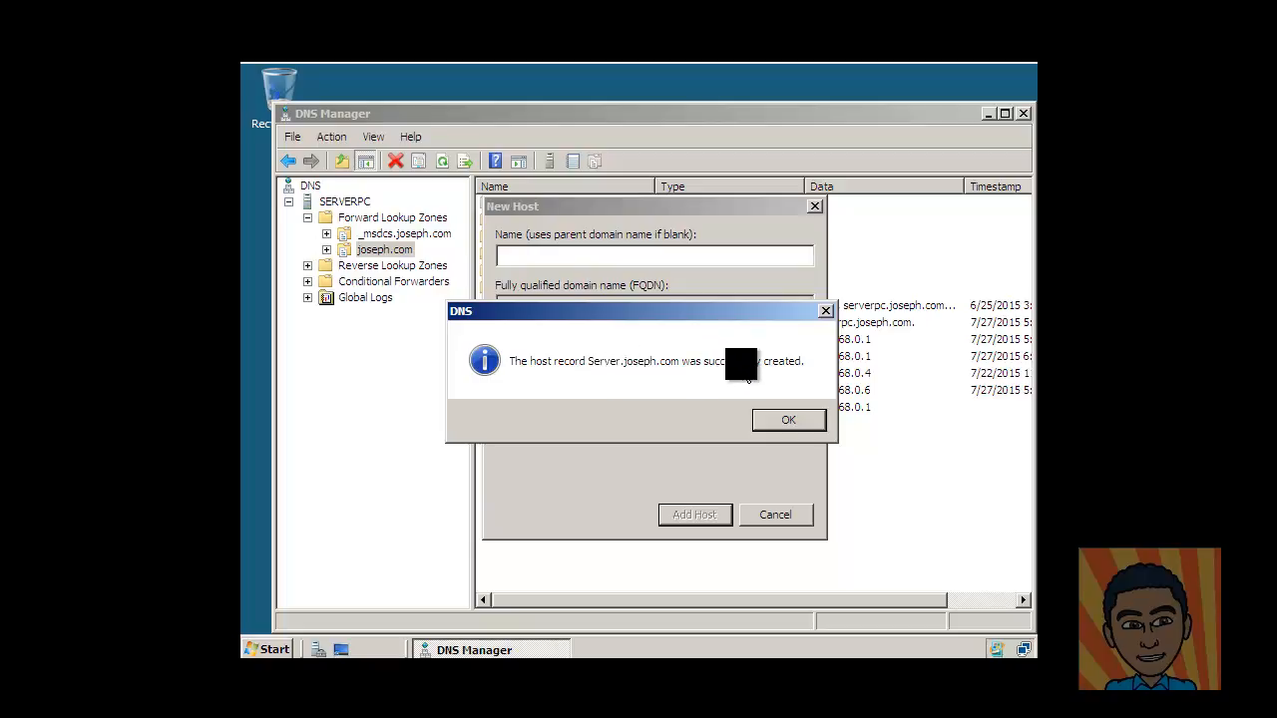
{"action": "left_click", "coordinate": [788, 420]}
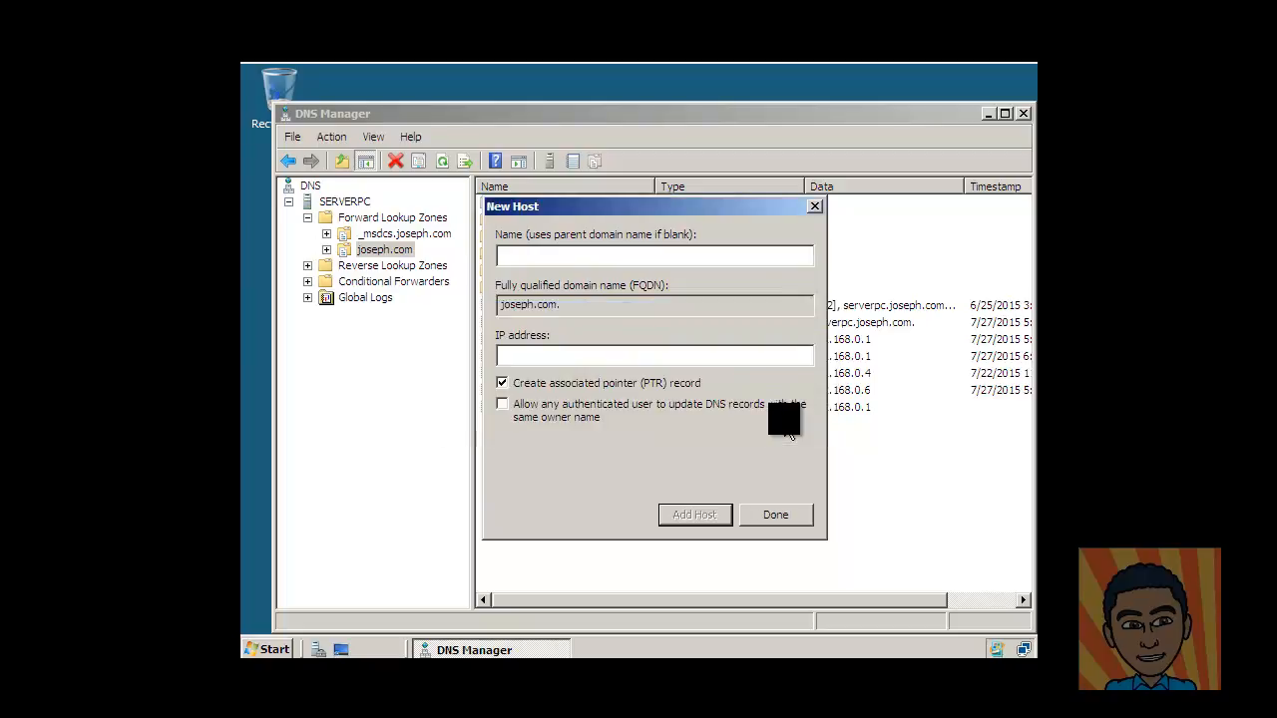
{"action": "left_click", "coordinate": [775, 515]}
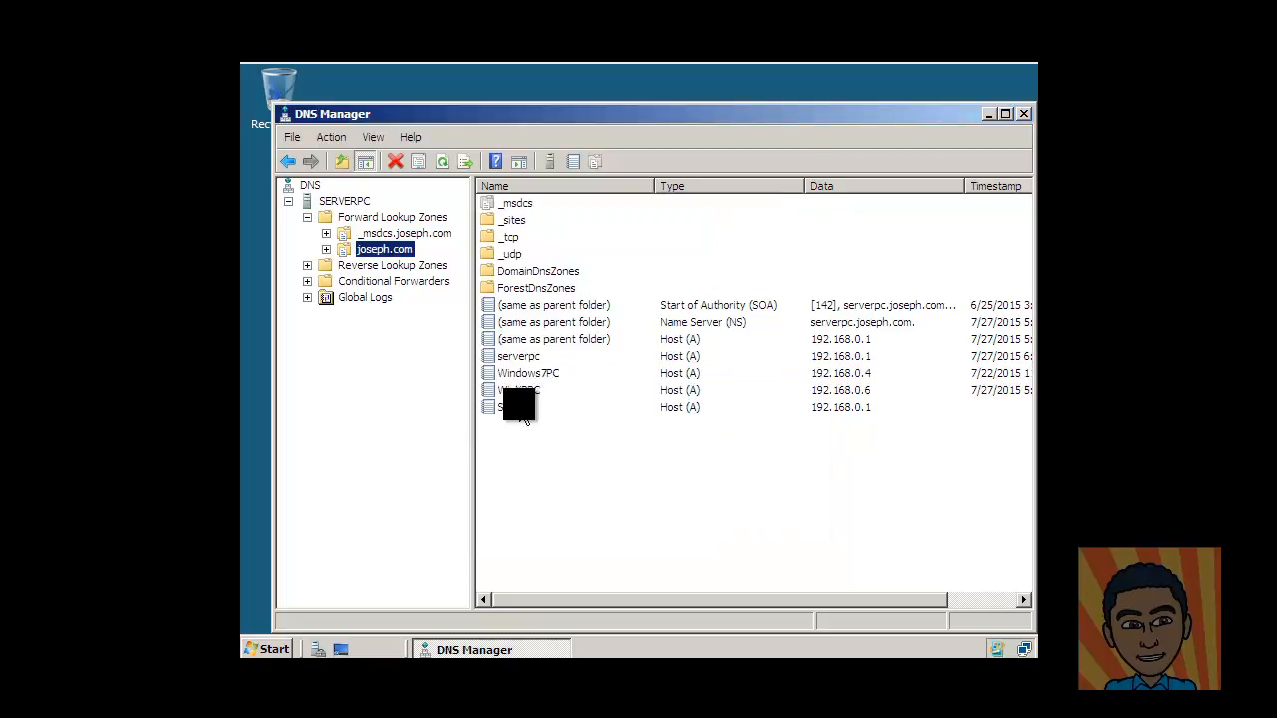
{"action": "left_click", "coordinate": [515, 407]}
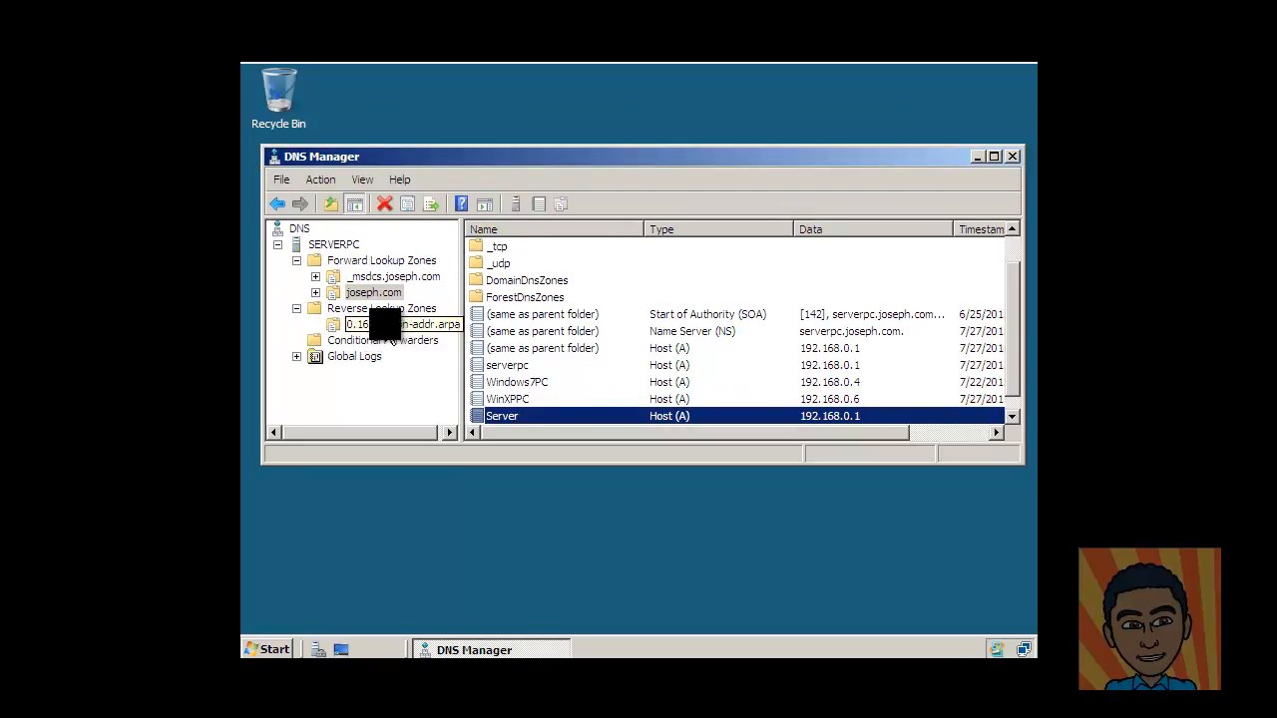
{"action": "left_click", "coordinate": [384, 325]}
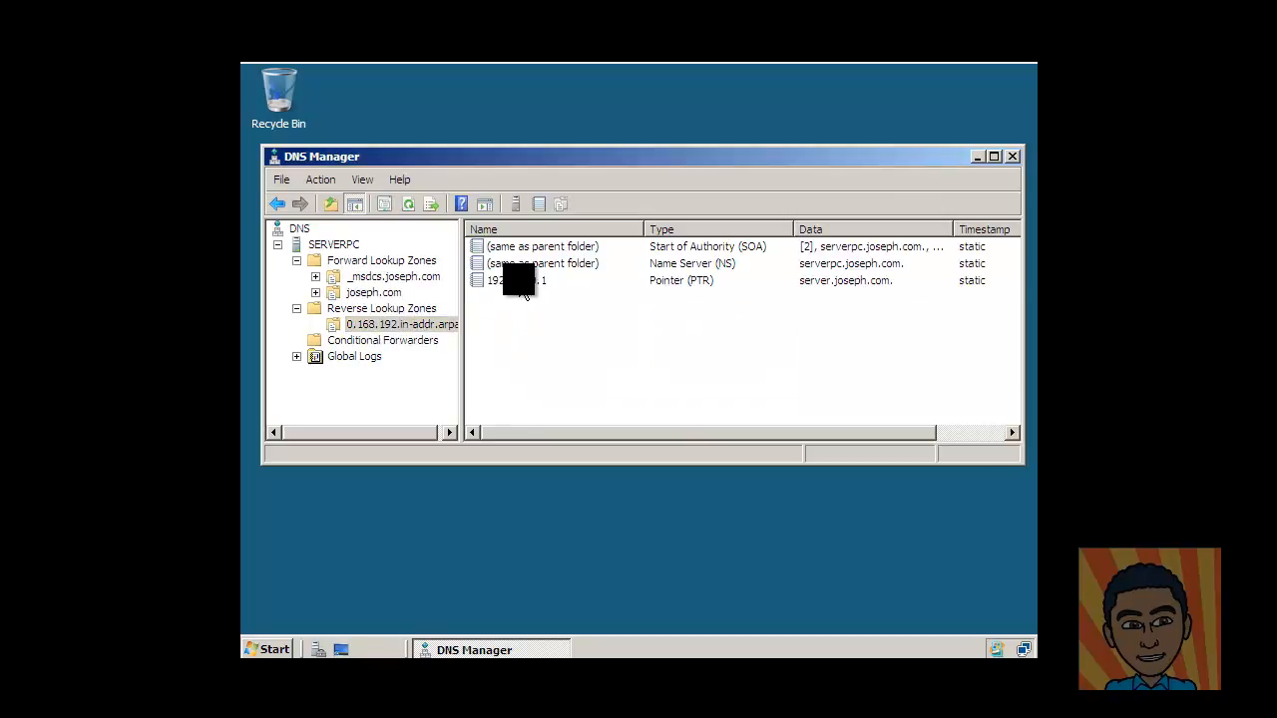
{"action": "left_click", "coordinate": [523, 284]}
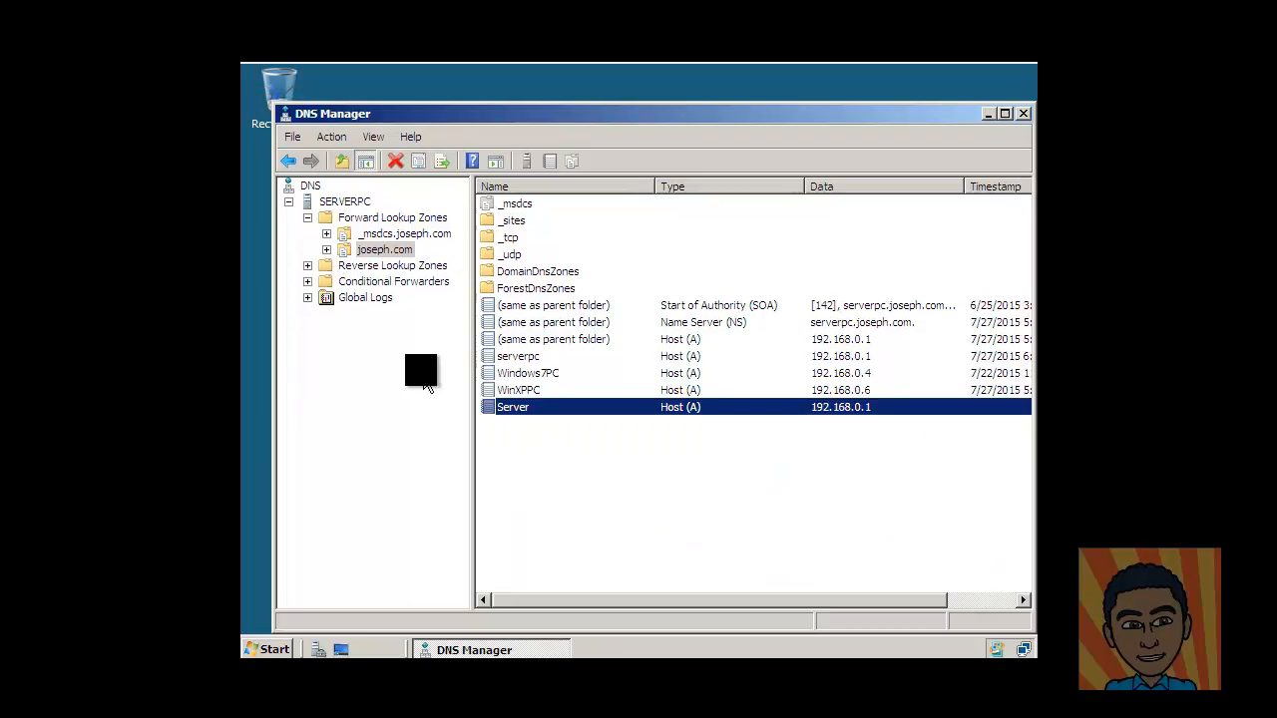
{"action": "left_click", "coordinate": [417, 376]}
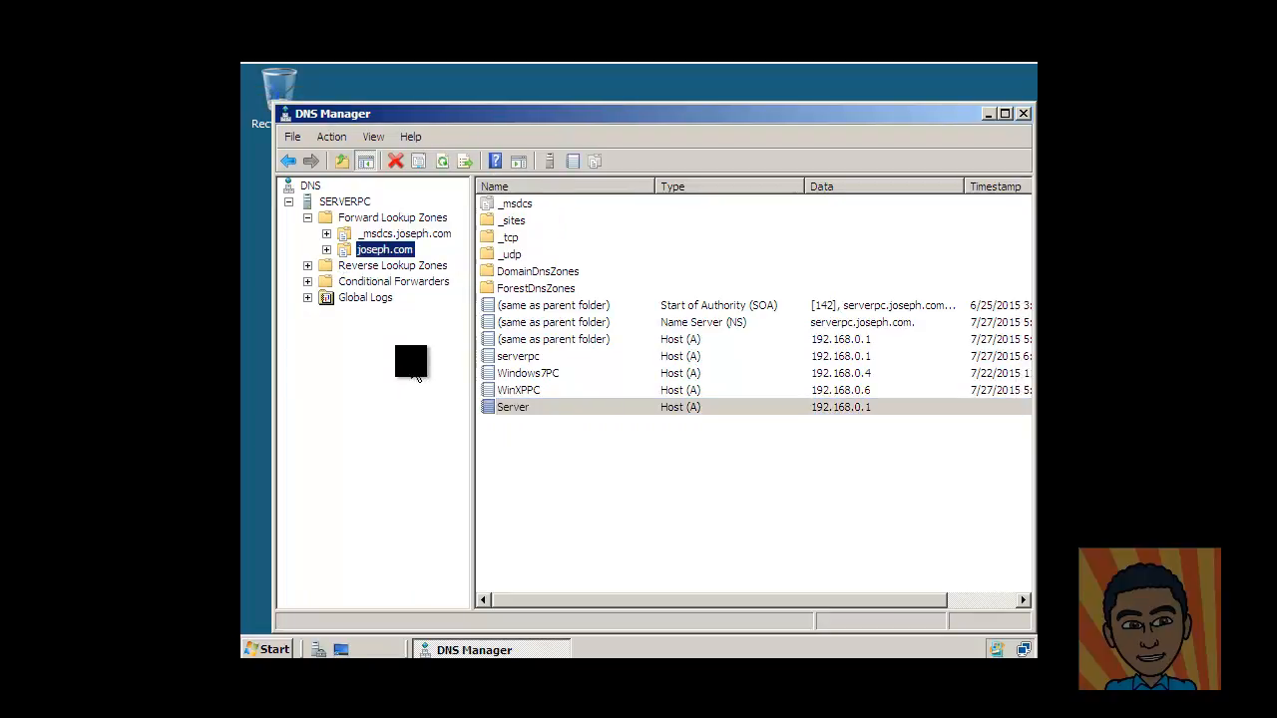
{"action": "right_click", "coordinate": [375, 249]}
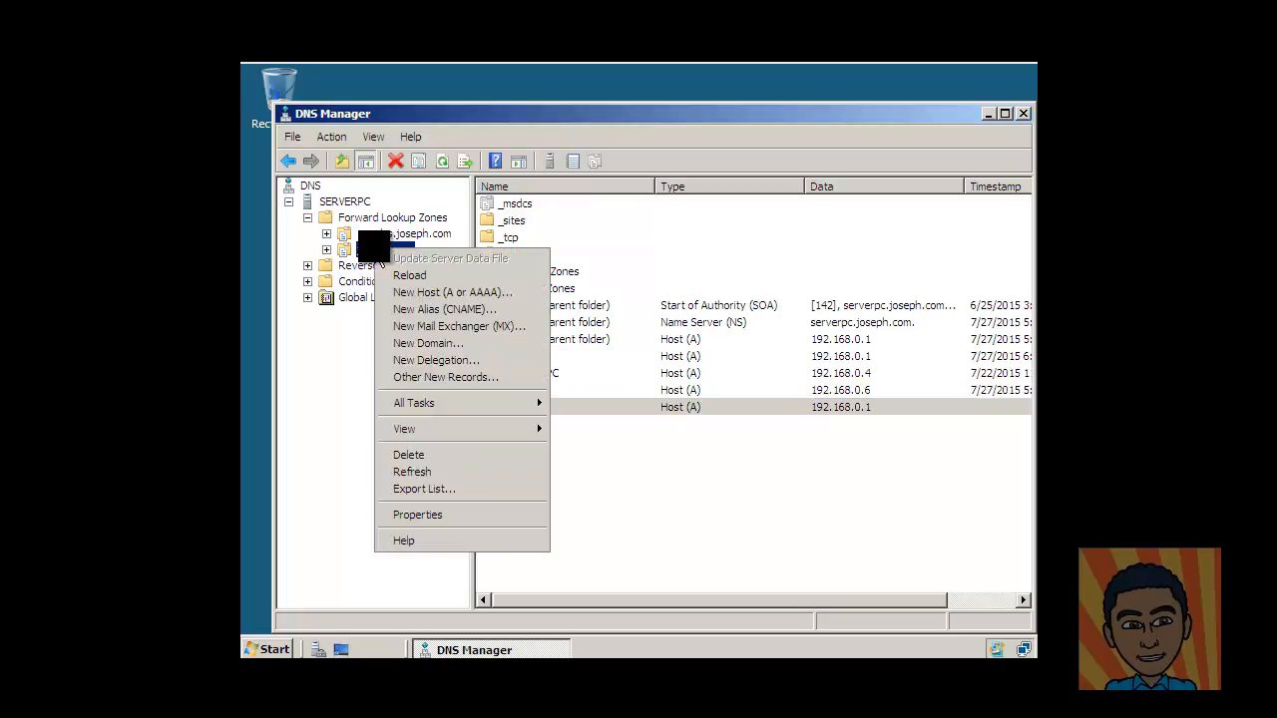
{"action": "left_click", "coordinate": [416, 309]}
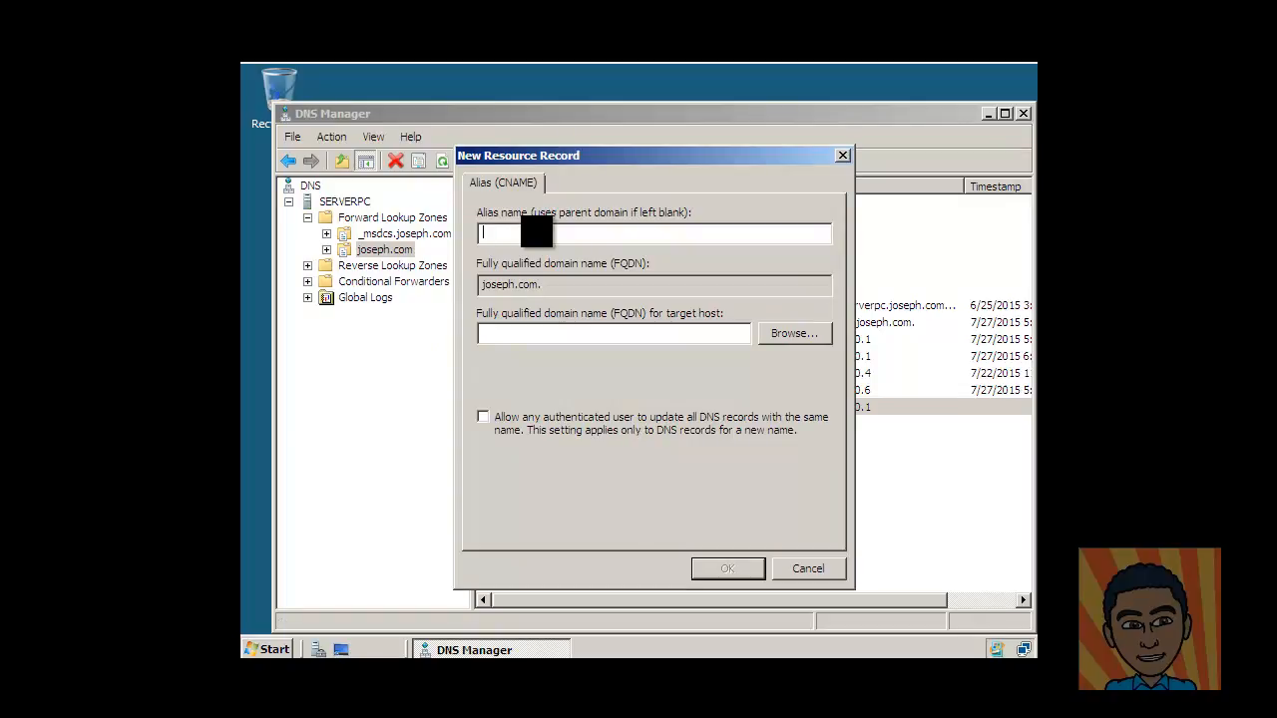
{"action": "type", "text": "www"}
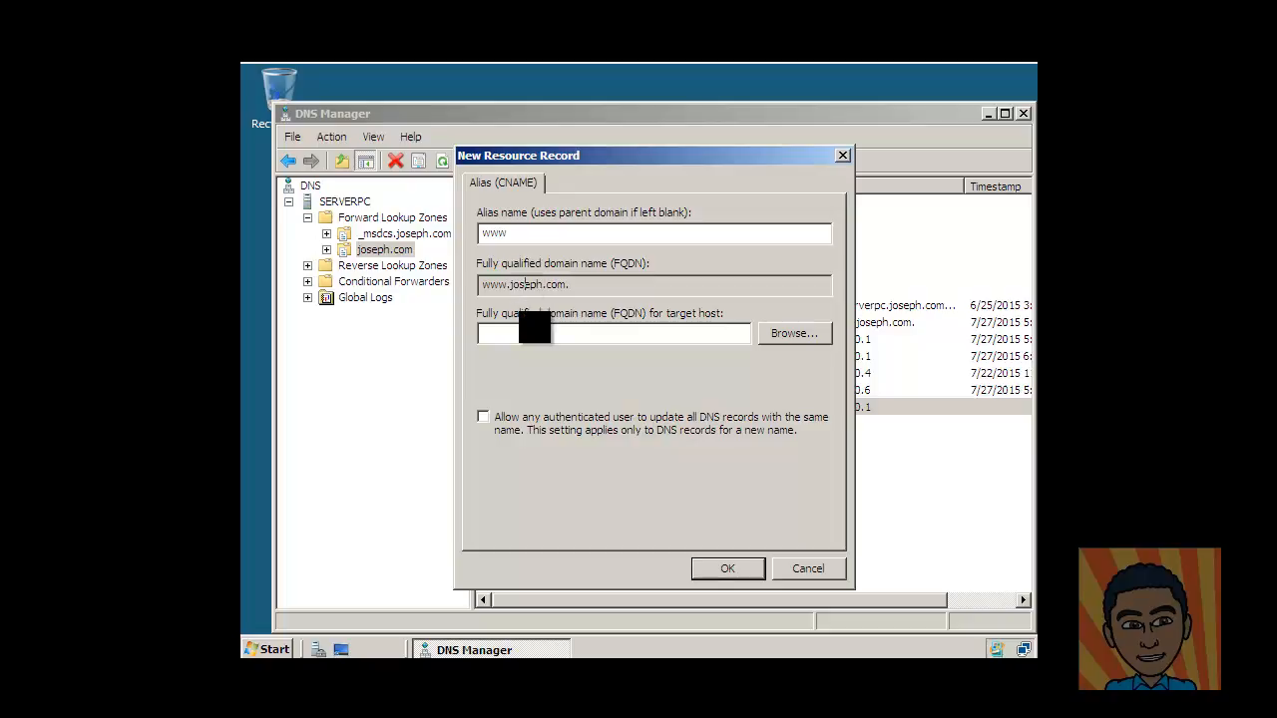
{"action": "left_click", "coordinate": [501, 334]}
Browse to serverpc in joseph.com as the alias target and create the www record.
{"action": "left_click", "coordinate": [794, 333]}
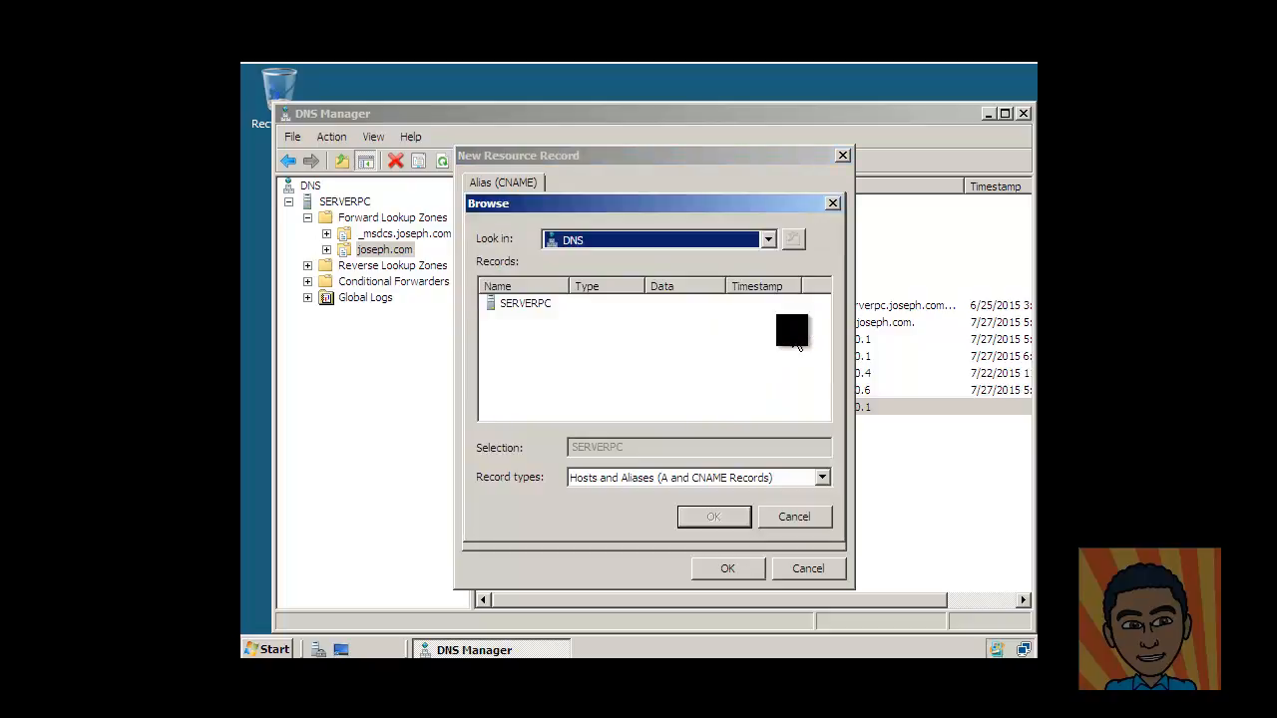
{"action": "double_click", "coordinate": [523, 306]}
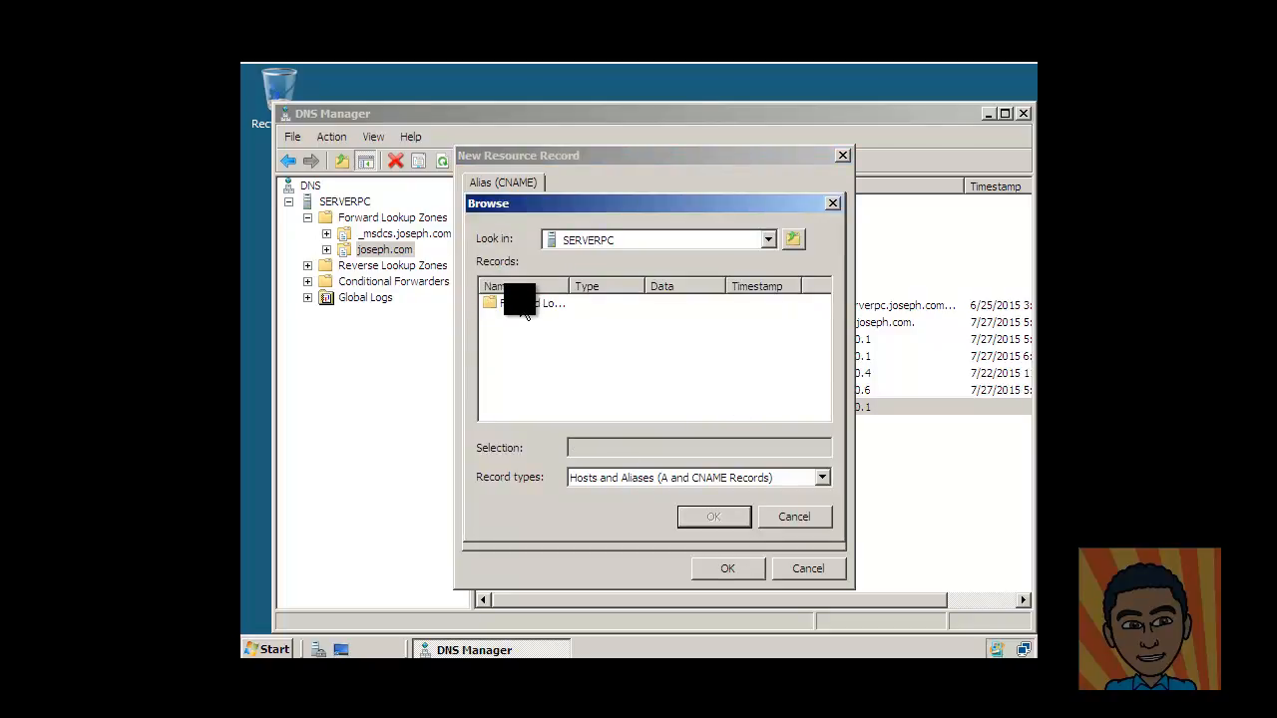
{"action": "double_click", "coordinate": [524, 307]}
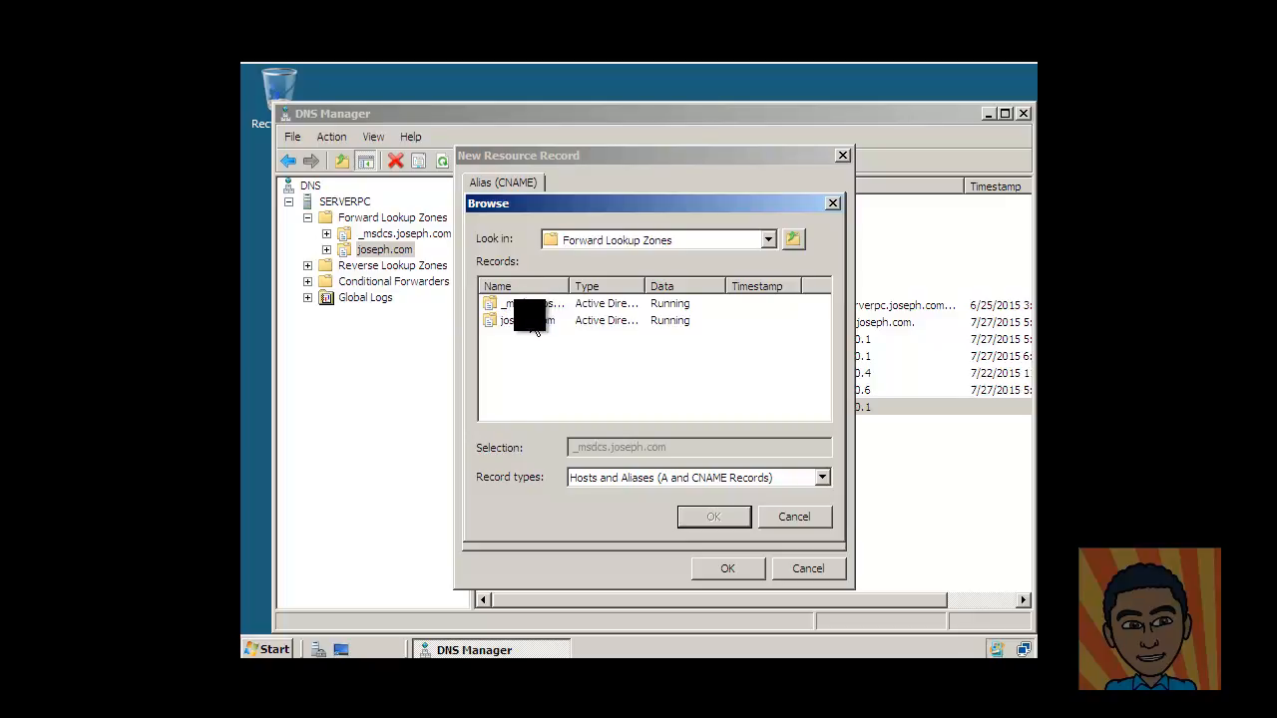
{"action": "double_click", "coordinate": [534, 321]}
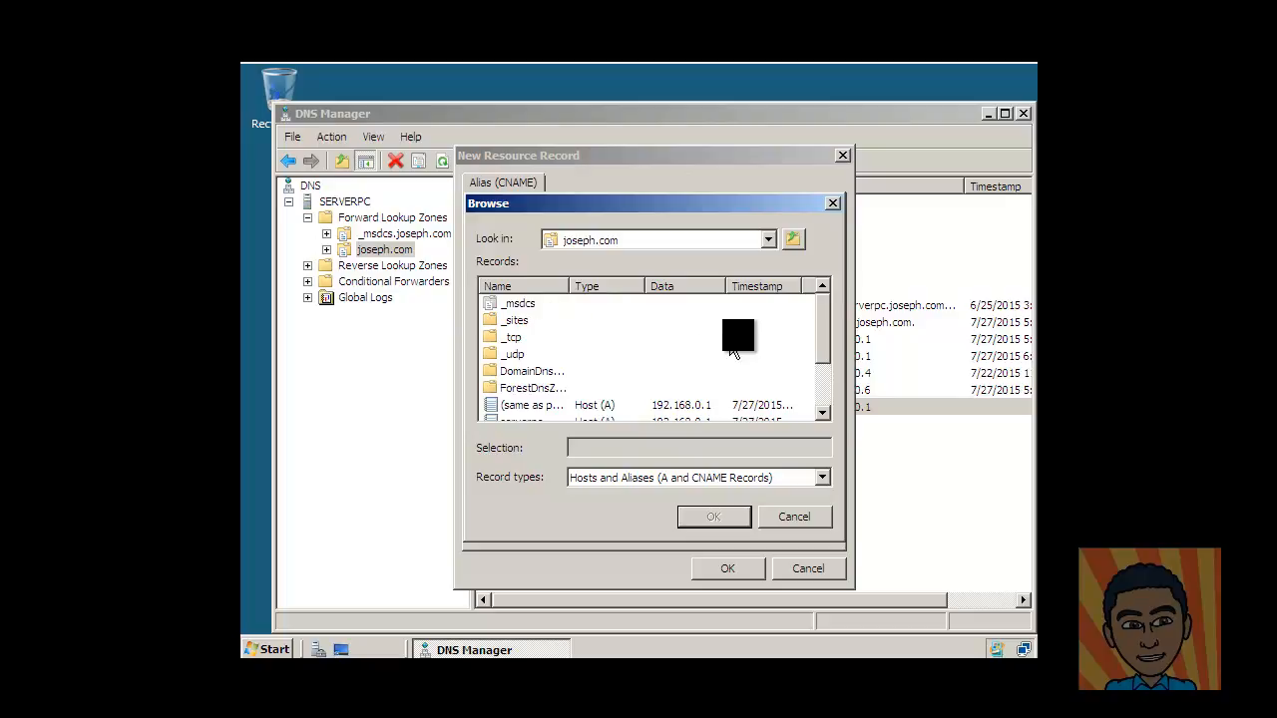
{"action": "left_click_drag", "start_coordinate": [826, 327], "coordinate": [833, 375]}
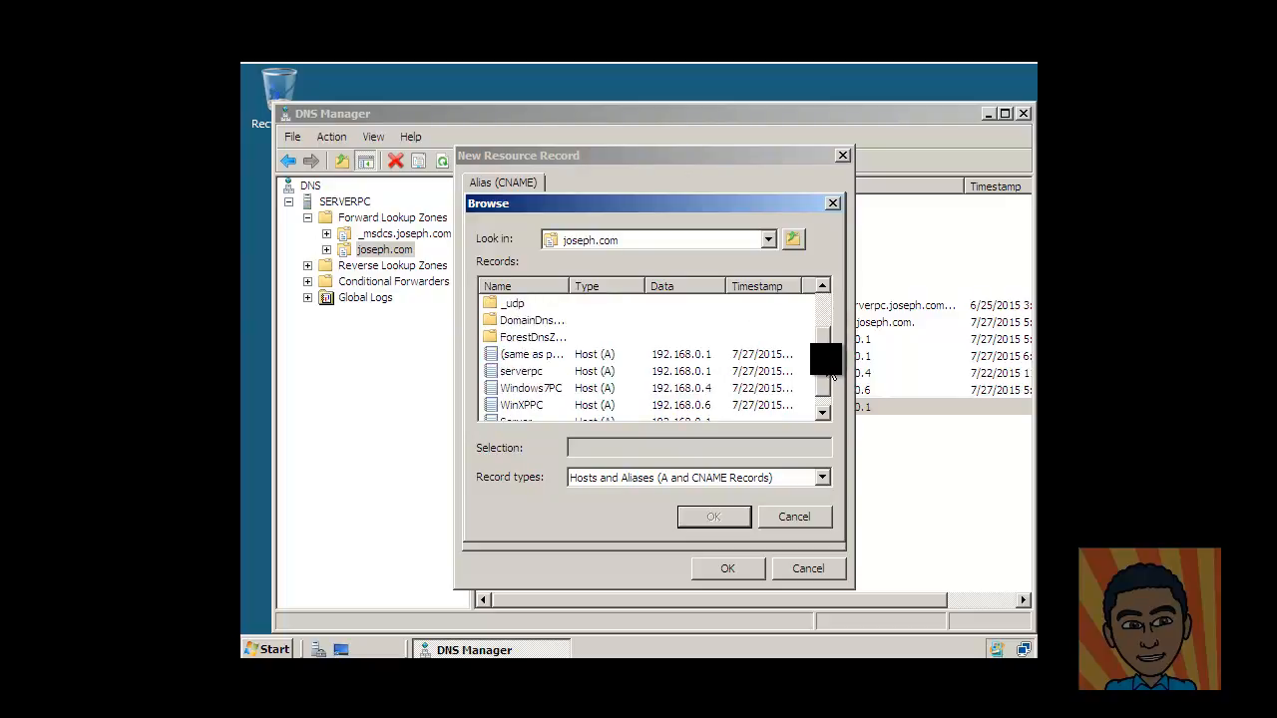
{"action": "left_click", "coordinate": [523, 371]}
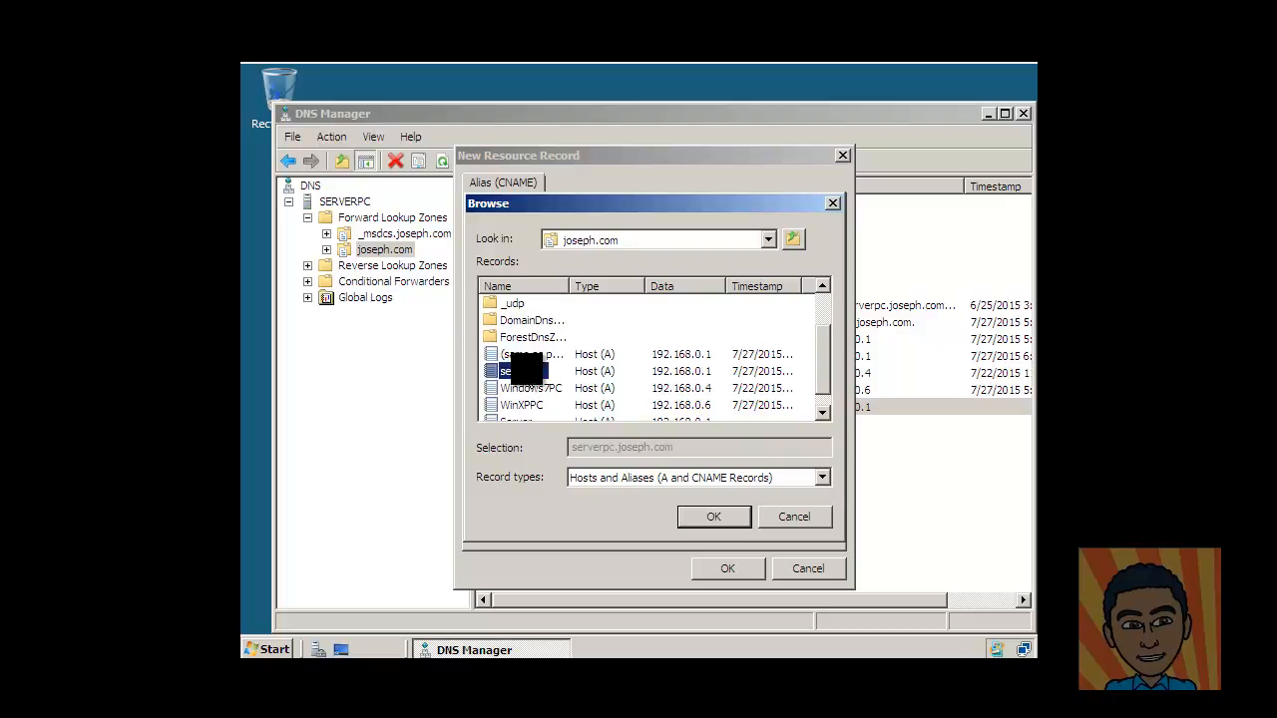
{"action": "left_click", "coordinate": [720, 519]}
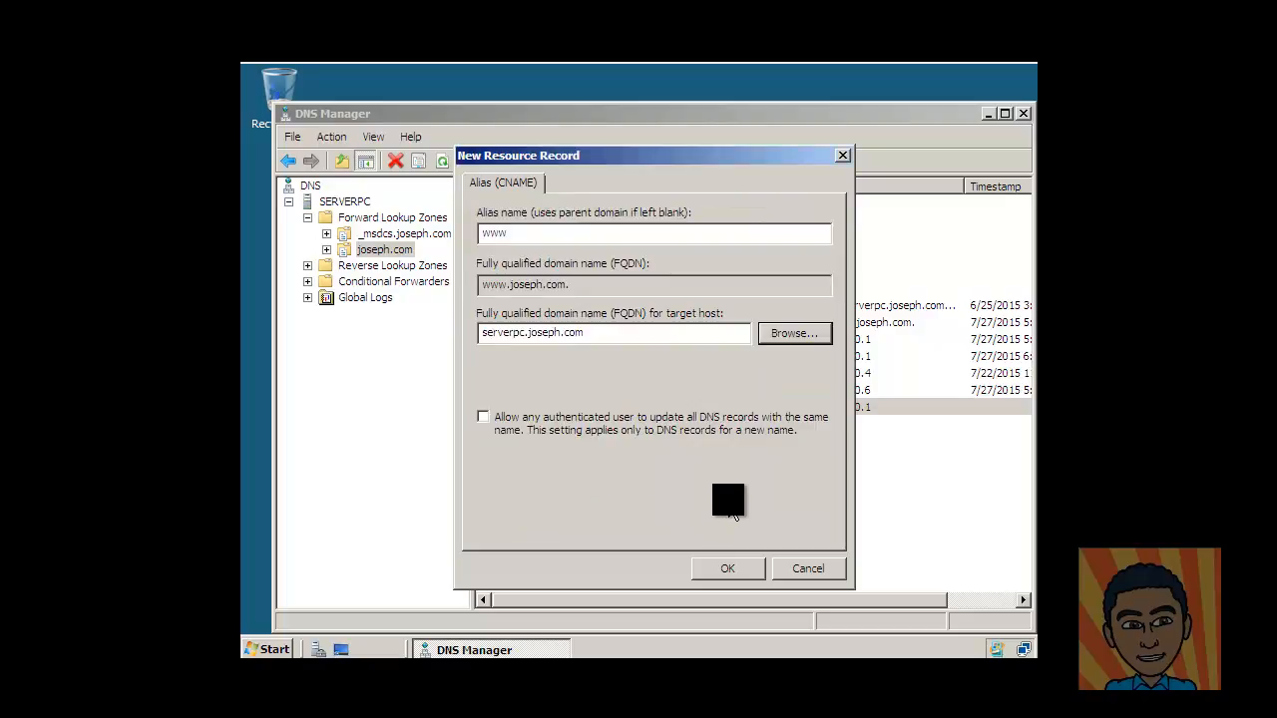
{"action": "left_click", "coordinate": [734, 576]}
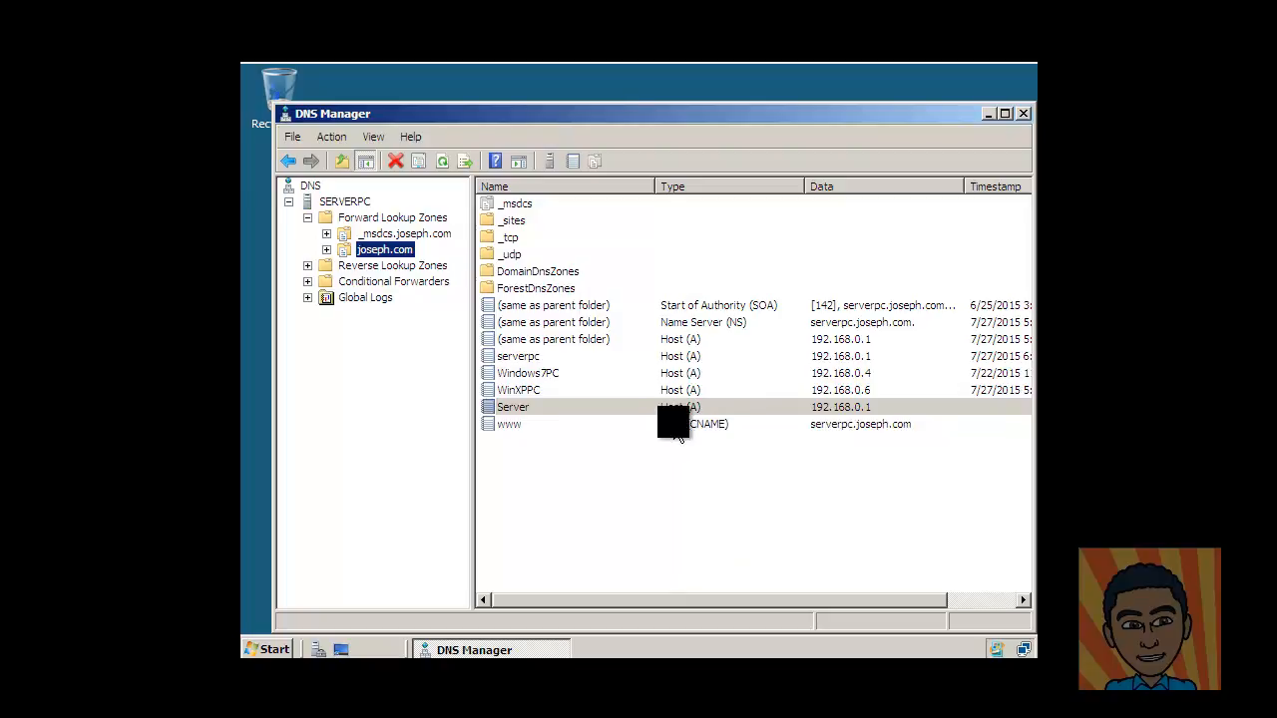
{"action": "left_click", "coordinate": [676, 427]}
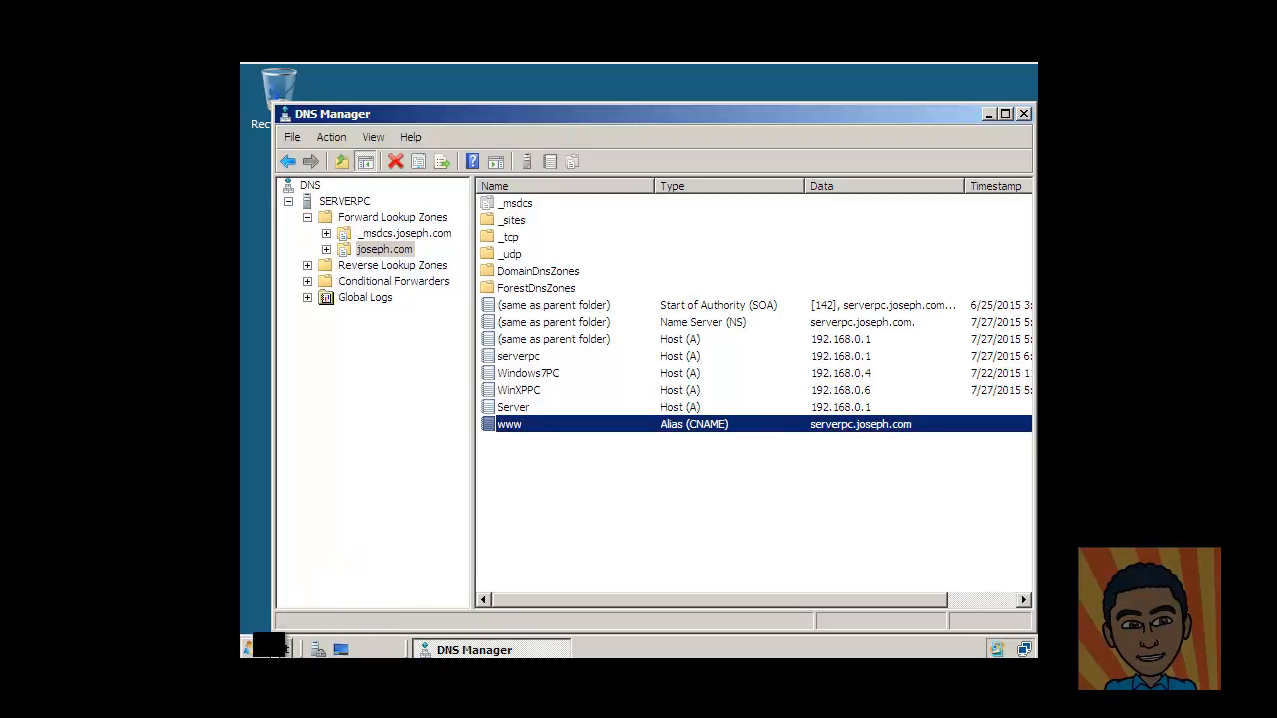
Open an administrator Command Prompt and run nslookup Server.
{"action": "left_click", "coordinate": [270, 646]}
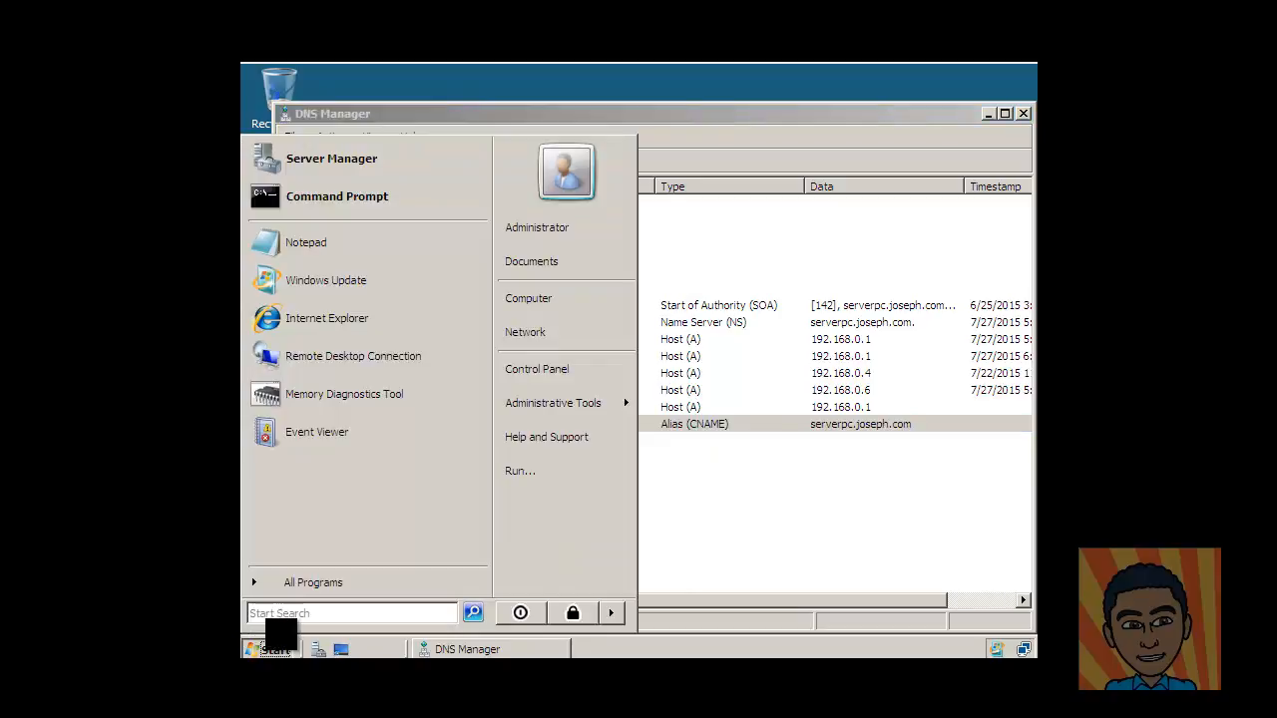
{"action": "left_click", "coordinate": [309, 204]}
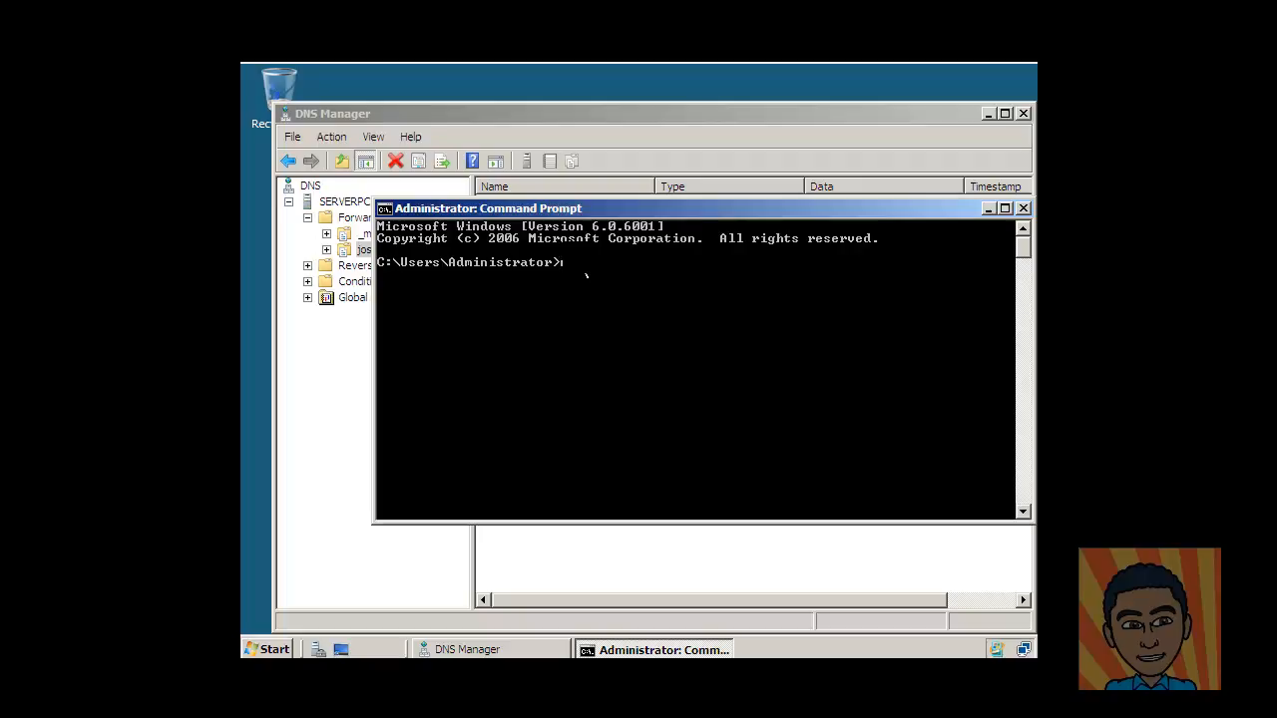
{"action": "type", "text": "kup Server"}
{"action": "key", "text": "Return"}
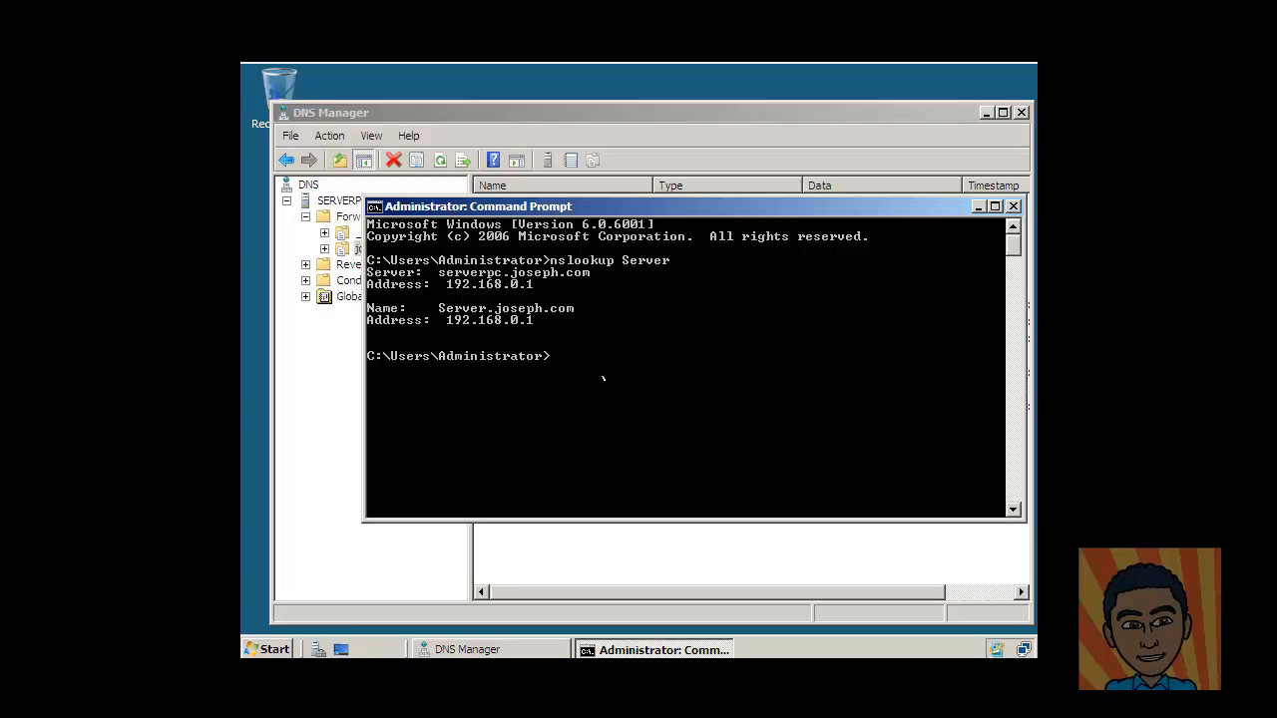
Start an interactive nslookup on serverpc.joseph.com and review its full help command list.
{"action": "type", "text": "nslookup"}
{"action": "key", "text": "Return"}
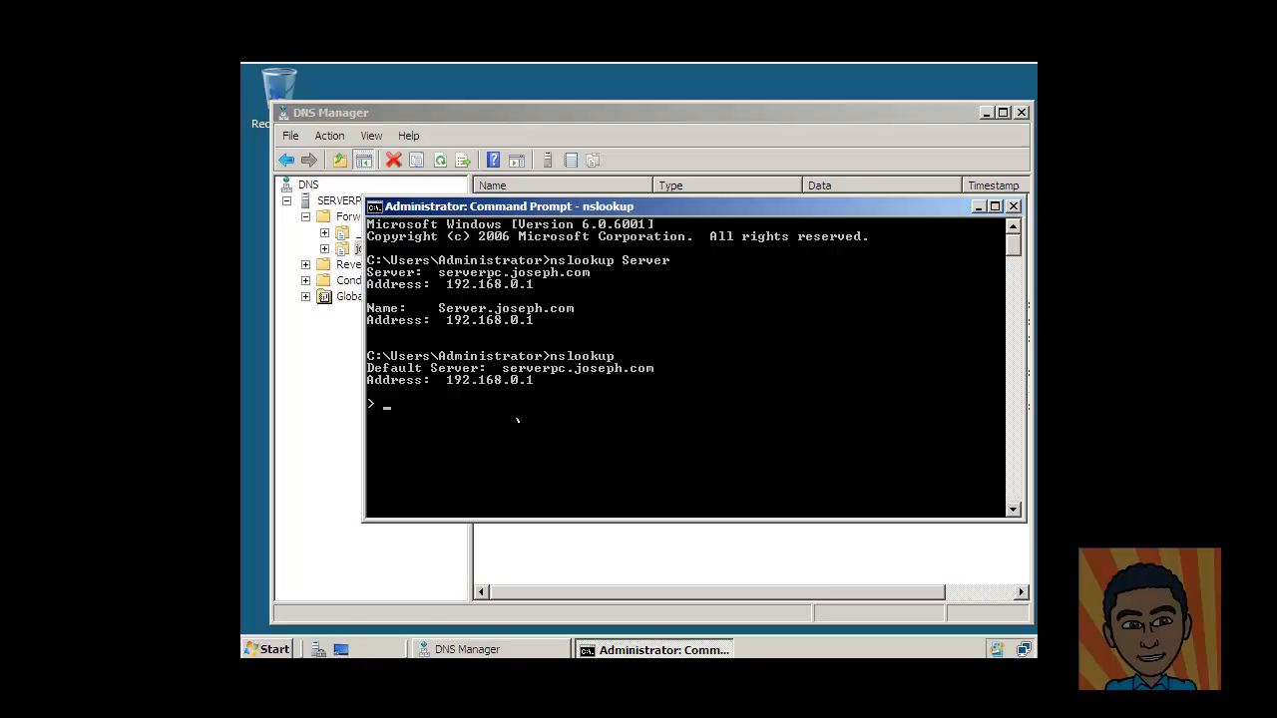
{"action": "type", "text": "help"}
{"action": "key", "text": "Return"}
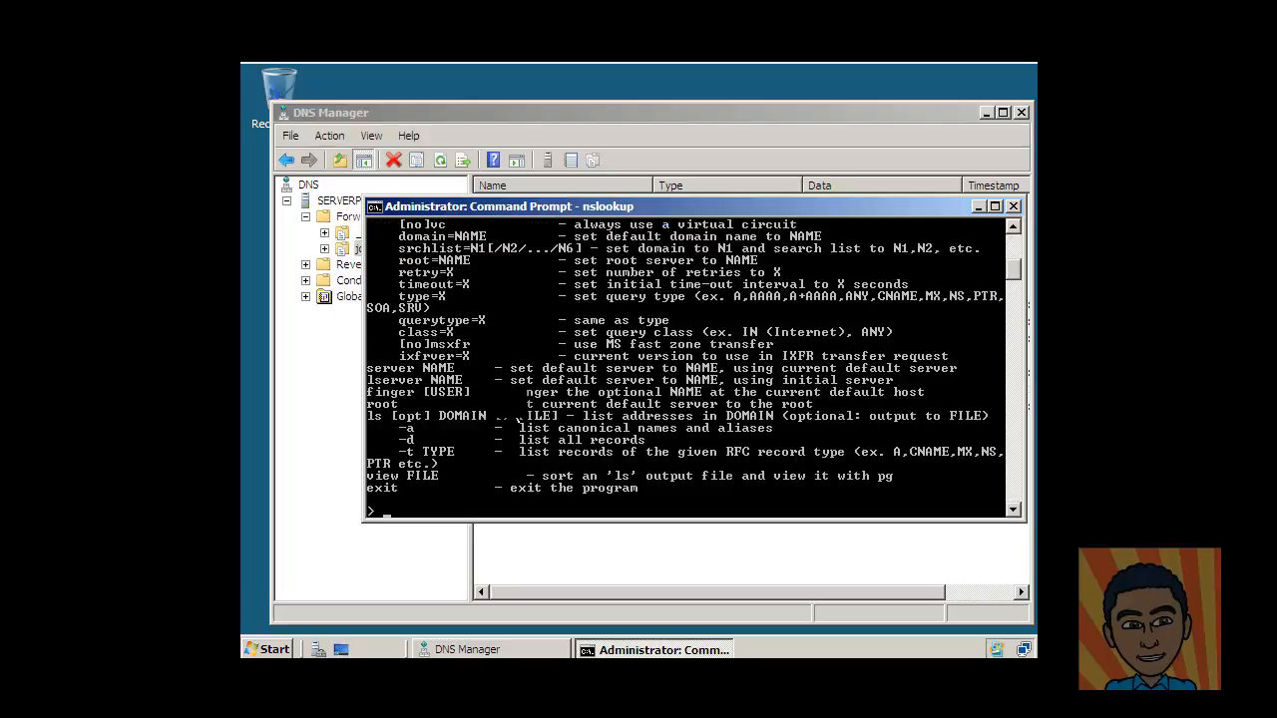
{"action": "scroll", "coordinate": [635, 367], "scroll_direction": "up", "scroll_amount": 5}
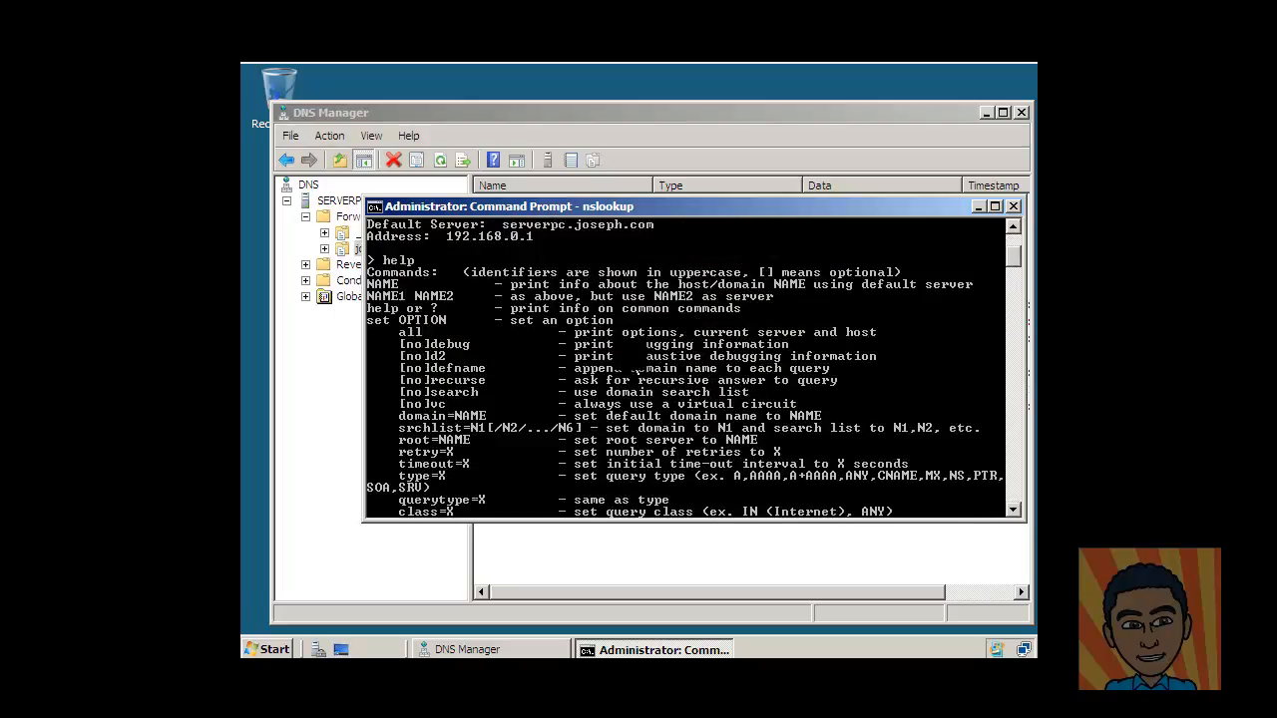
{"action": "scroll", "coordinate": [544, 365], "scroll_direction": "up", "scroll_amount": 1}
{"action": "scroll", "coordinate": [461, 367], "scroll_direction": "down", "scroll_amount": 1}
{"action": "scroll", "coordinate": [451, 369], "scroll_direction": "down", "scroll_amount": 7}
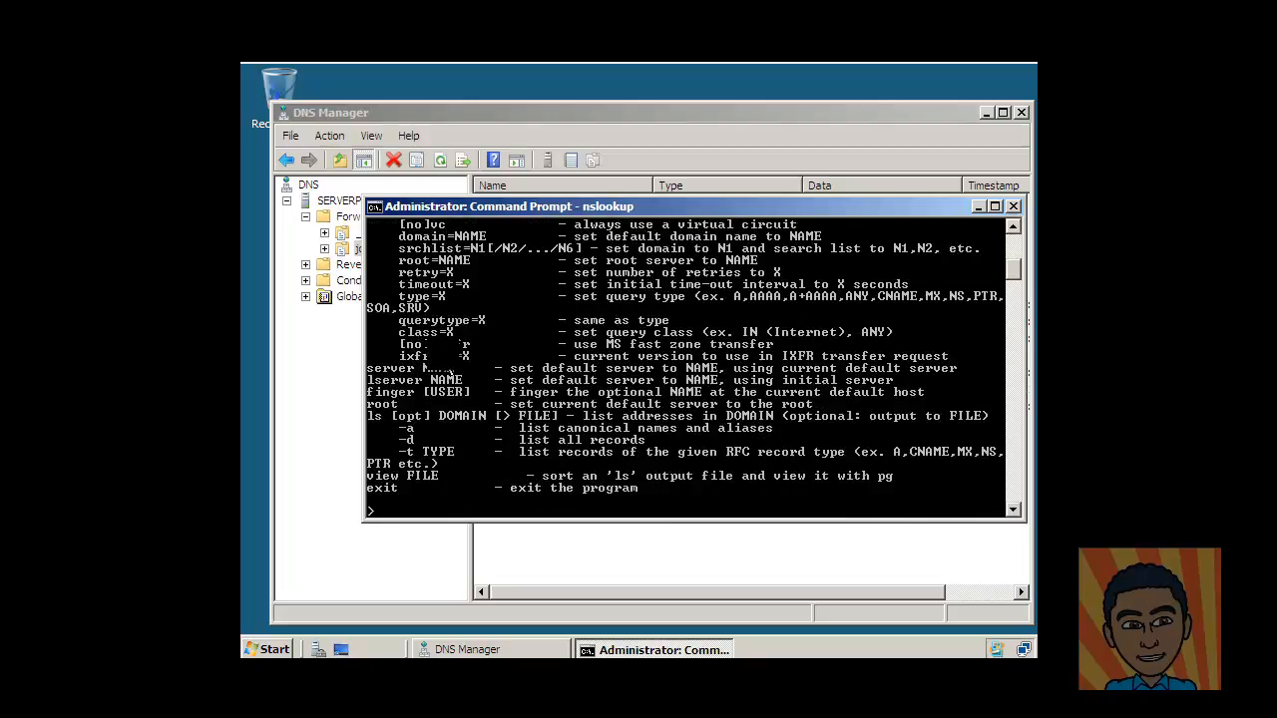
{"action": "scroll", "coordinate": [450, 371], "scroll_direction": "down", "scroll_amount": 1}
{"action": "scroll", "coordinate": [461, 373], "scroll_direction": "up", "scroll_amount": 7}
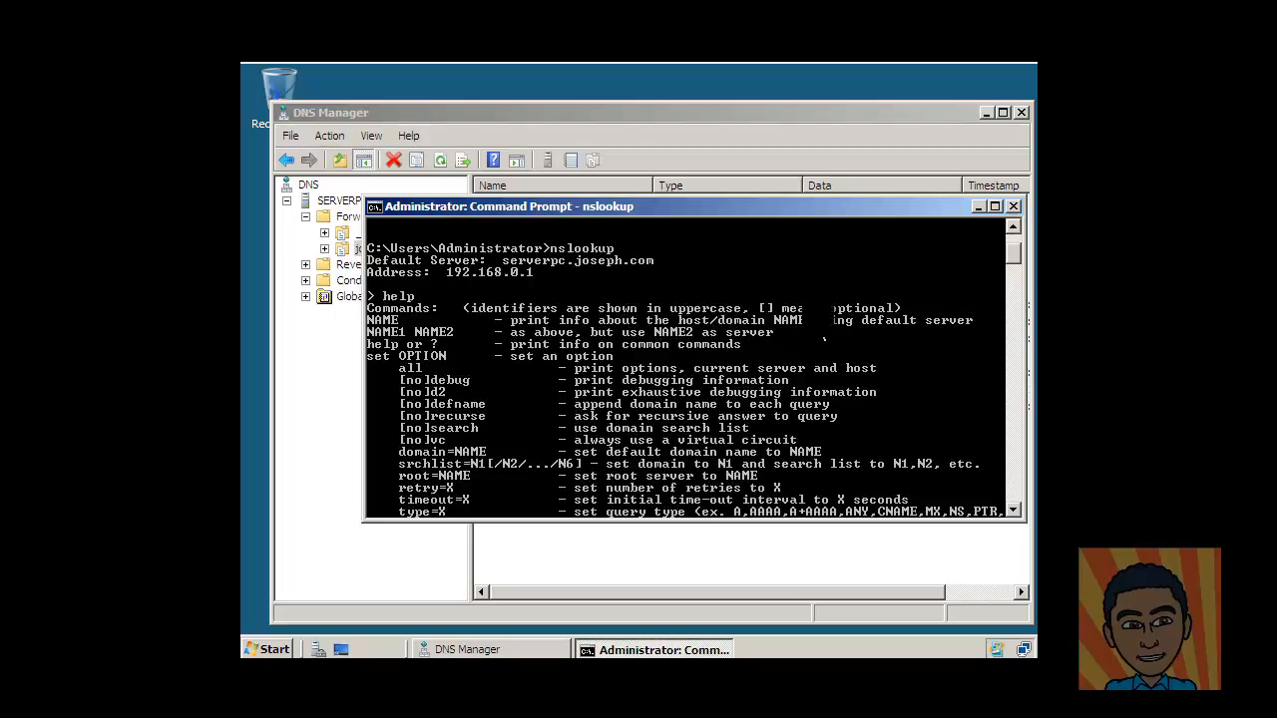
{"action": "scroll", "coordinate": [818, 340], "scroll_direction": "down", "scroll_amount": 12}
{"action": "scroll", "coordinate": [836, 345], "scroll_direction": "up", "scroll_amount": 2}
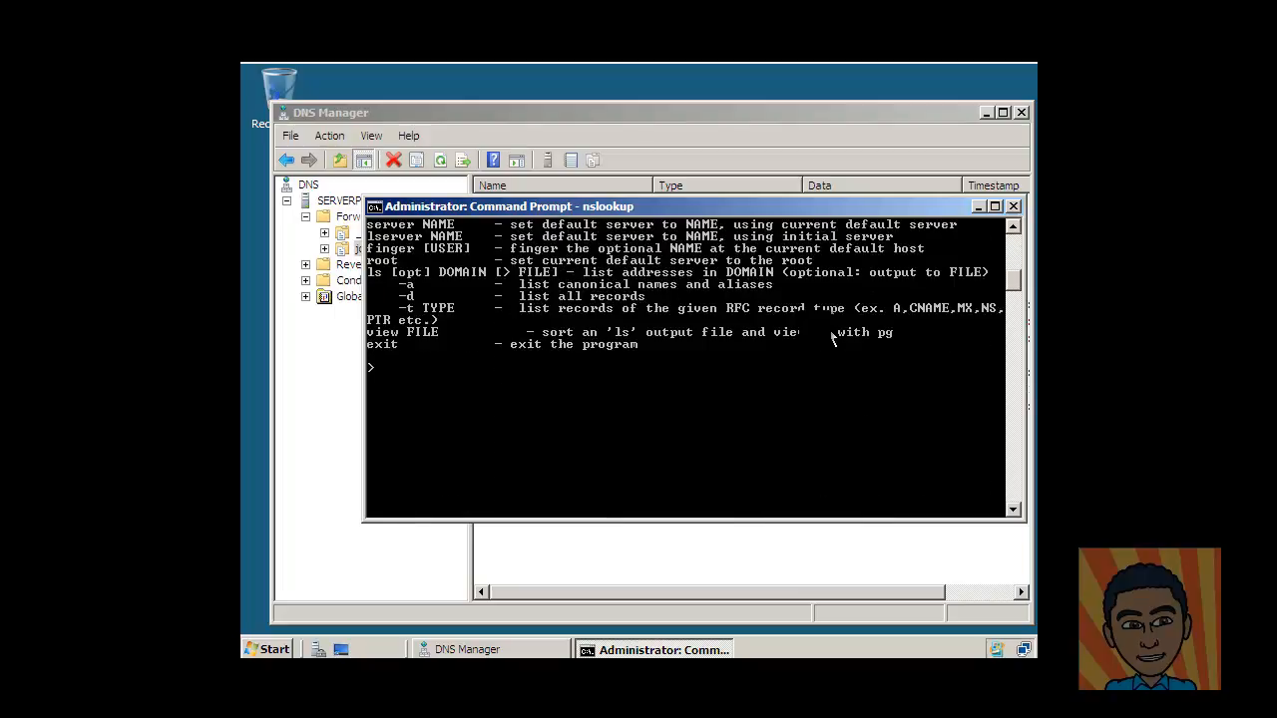
Look up NAME (Non-existent domain), review help again, then exit nslookup with Ctrl+C.
{"action": "type", "text": "NAME"}
{"action": "key", "text": "Return"}
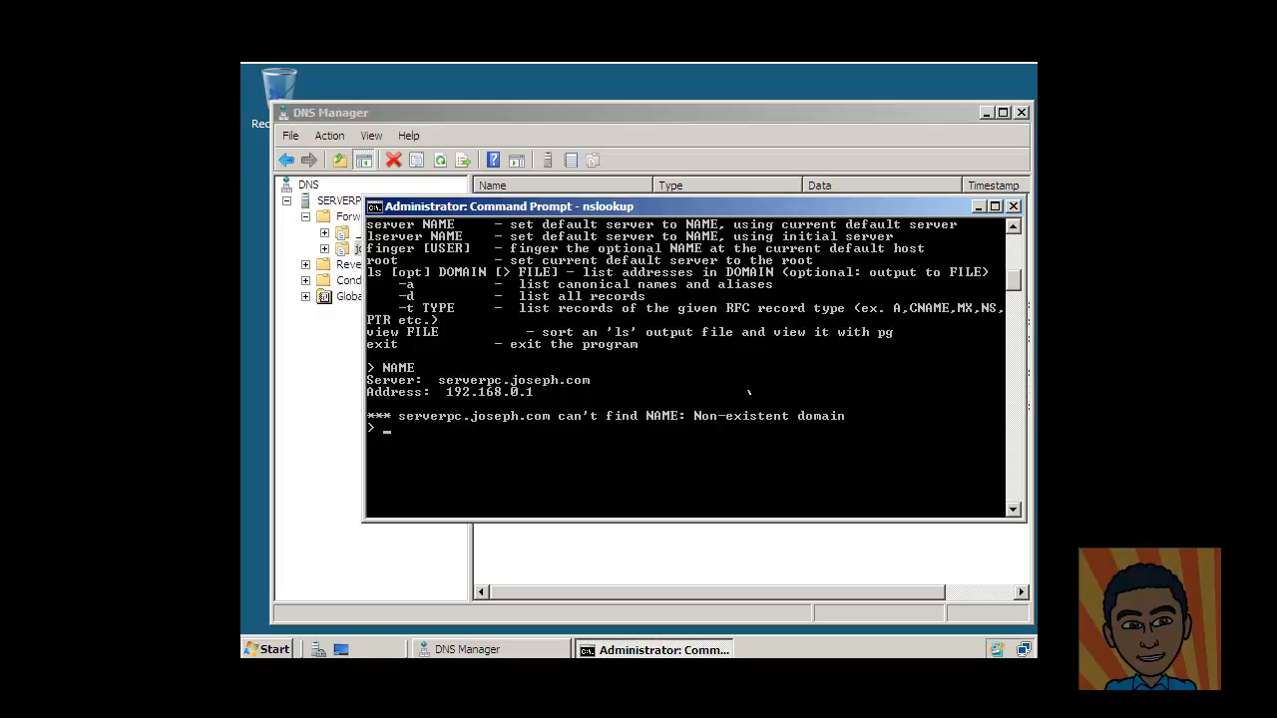
{"action": "type", "text": "help"}
{"action": "key", "text": "Return"}
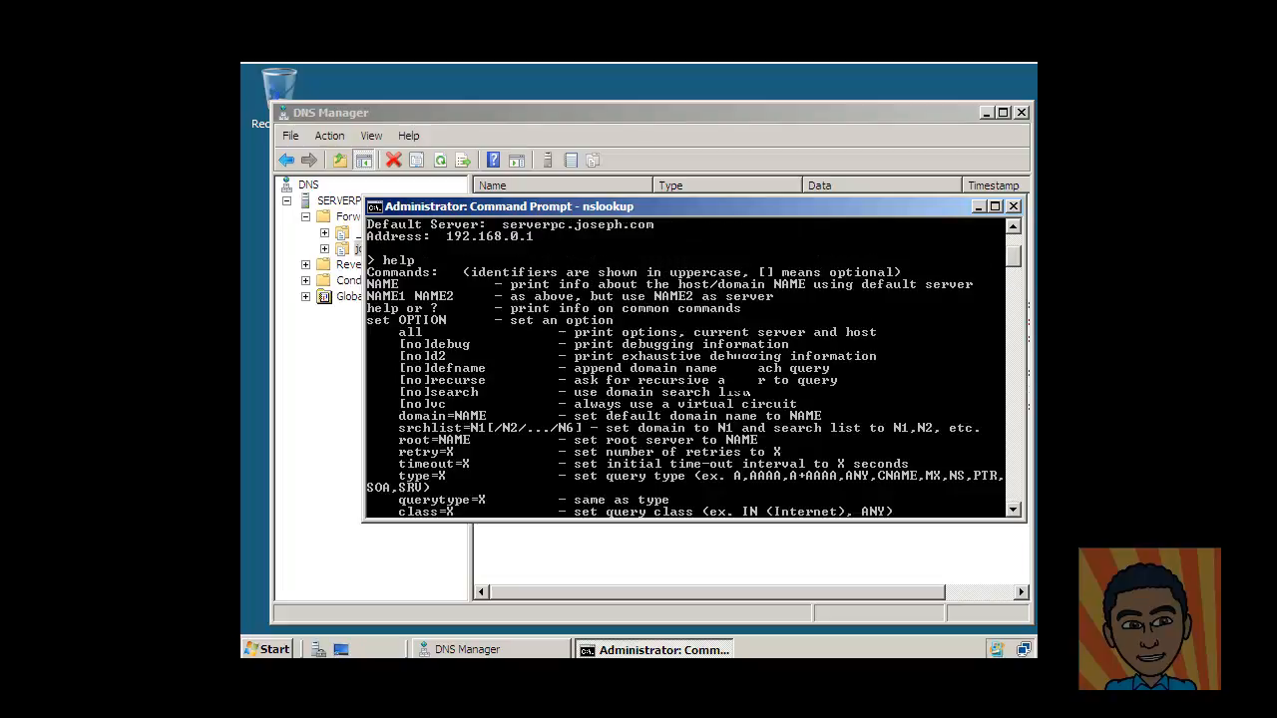
{"action": "scroll", "coordinate": [743, 377], "scroll_direction": "up", "scroll_amount": 2}
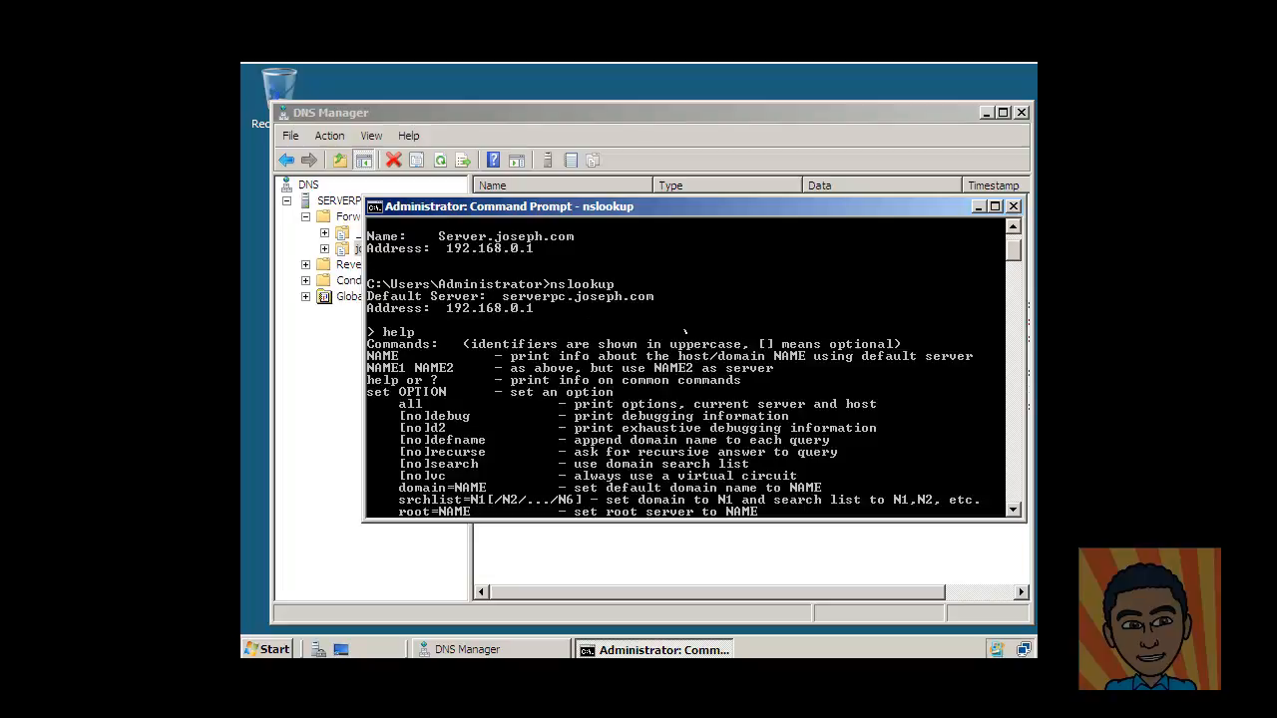
{"action": "scroll", "coordinate": [685, 333], "scroll_direction": "down", "scroll_amount": 12}
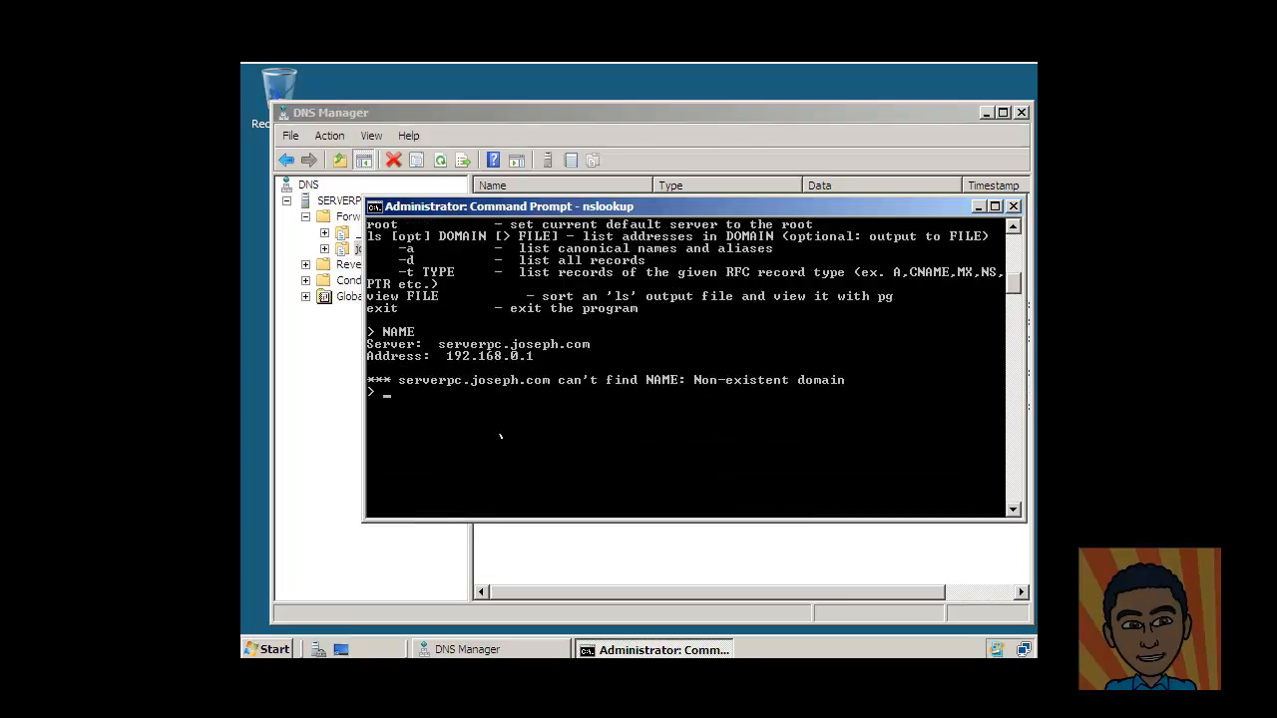
{"action": "key", "text": "ctrl+c"}
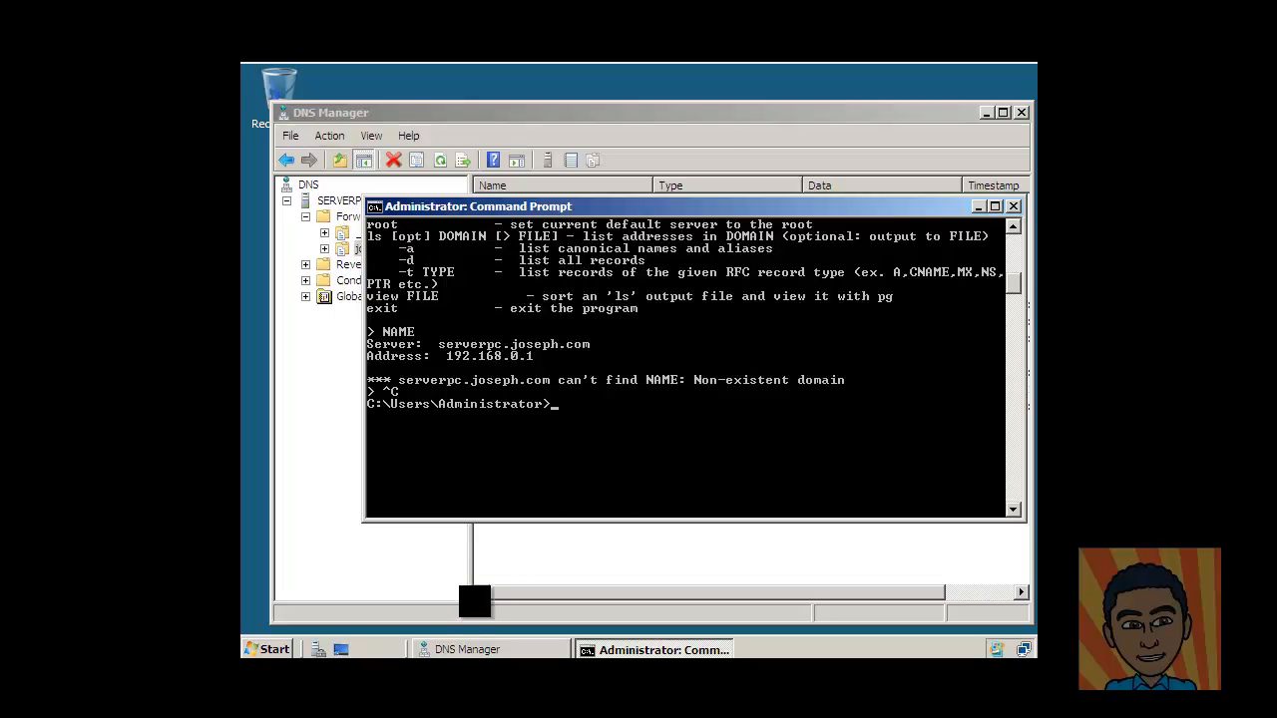
Switch to the Windows 7 virtual machine's Command Prompt window.
{"action": "mouse_move", "coordinate": [458, 711]}
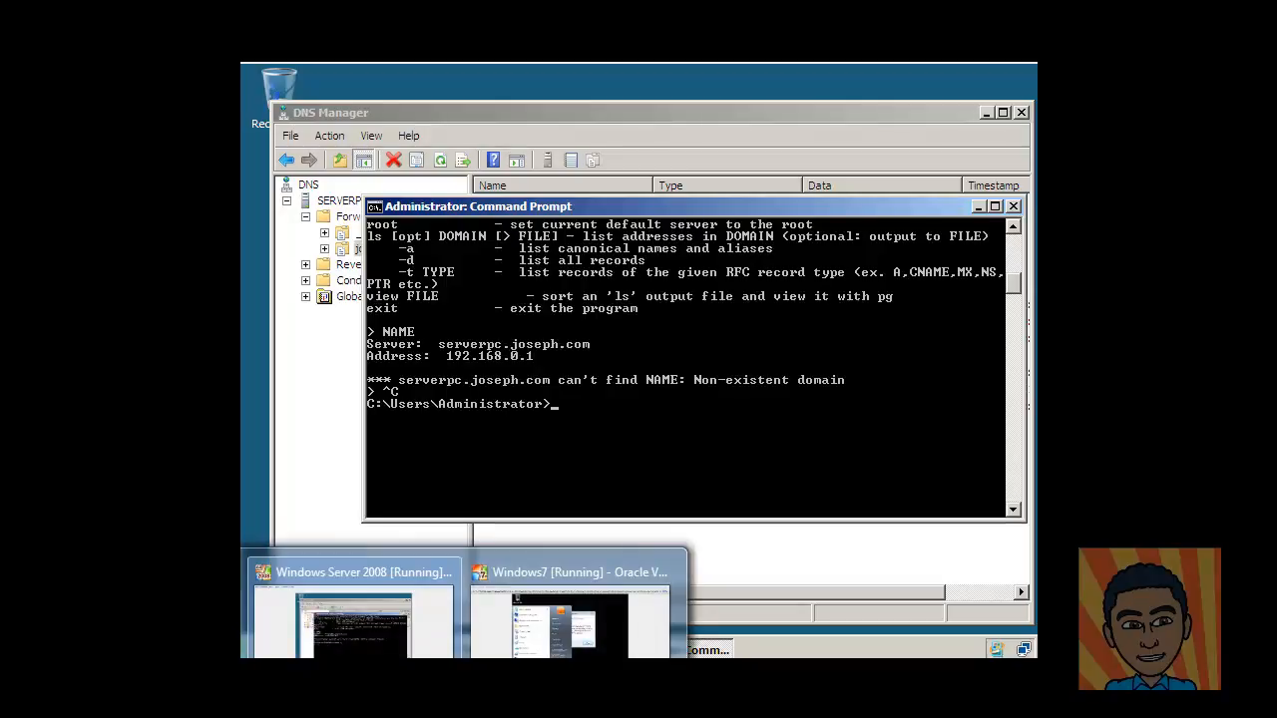
{"action": "left_click", "coordinate": [518, 644]}
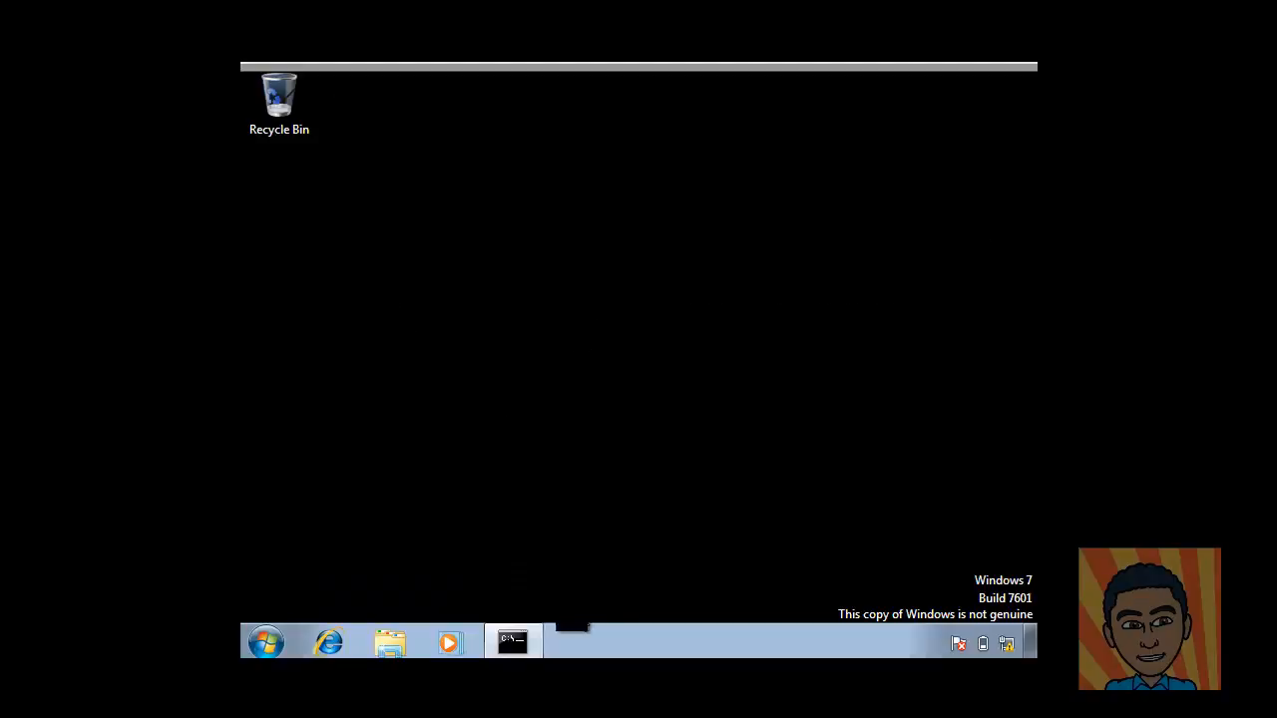
{"action": "left_click", "coordinate": [514, 643]}
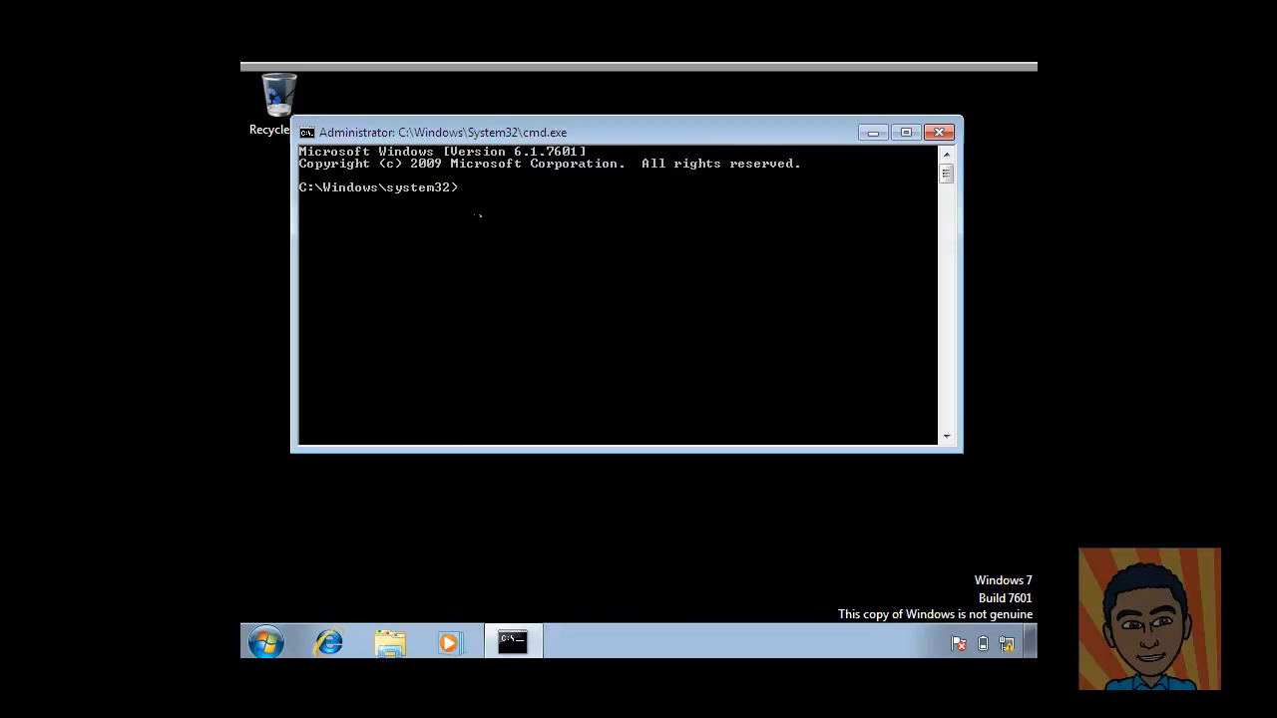
Resolve Server to 192.168.0.1 and ping server.joseph.com: 4 replies, 0% loss.
{"action": "type", "text": "okup Server"}
{"action": "key", "text": "Return"}
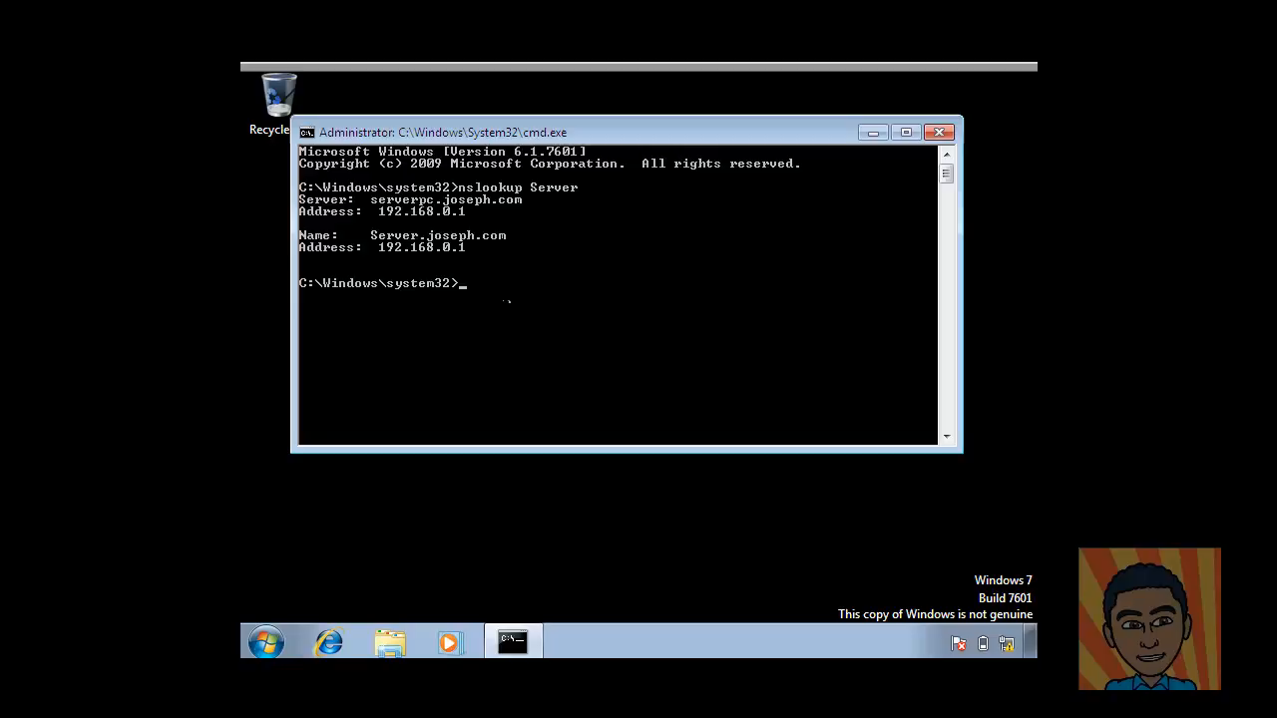
{"action": "type", "text": "ping Server.joseph.com"}
{"action": "key", "text": "Return"}
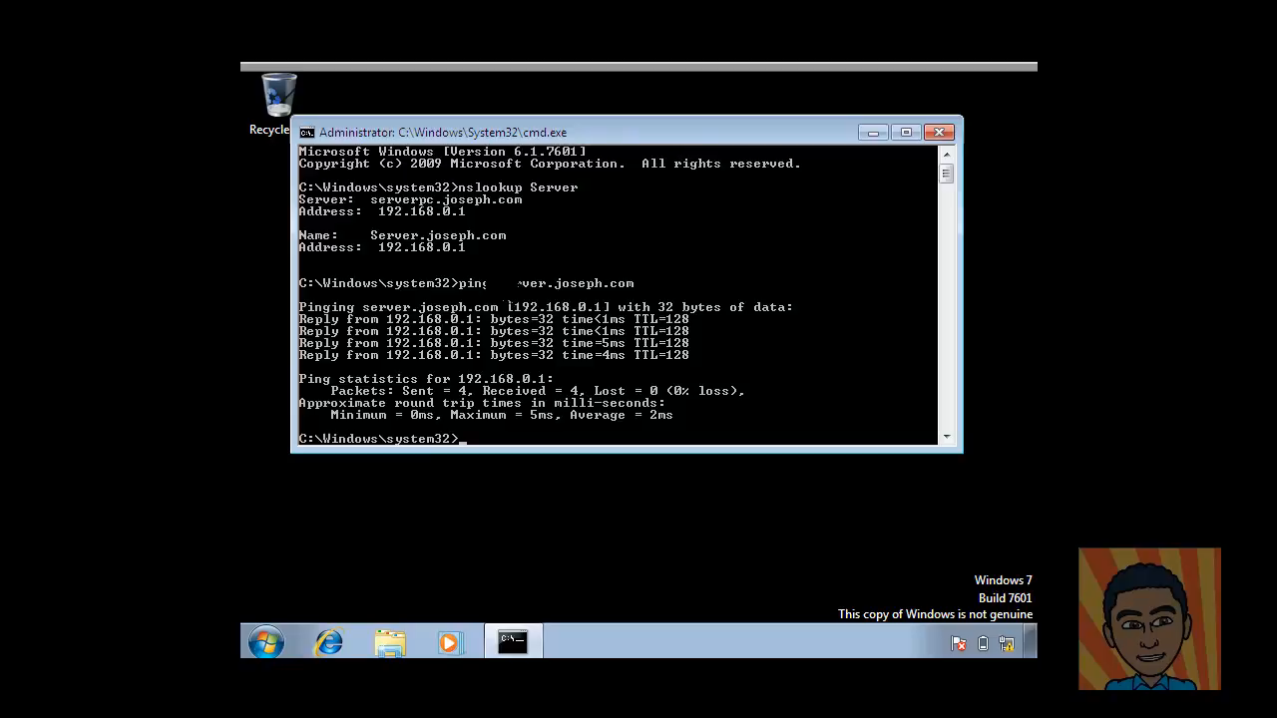
Resolve Server to Server.joseph.com (192.168.0.1) in interactive nslookup, then ping Server successfully.
{"action": "type", "text": "nslookup"}
{"action": "key", "text": "Return"}
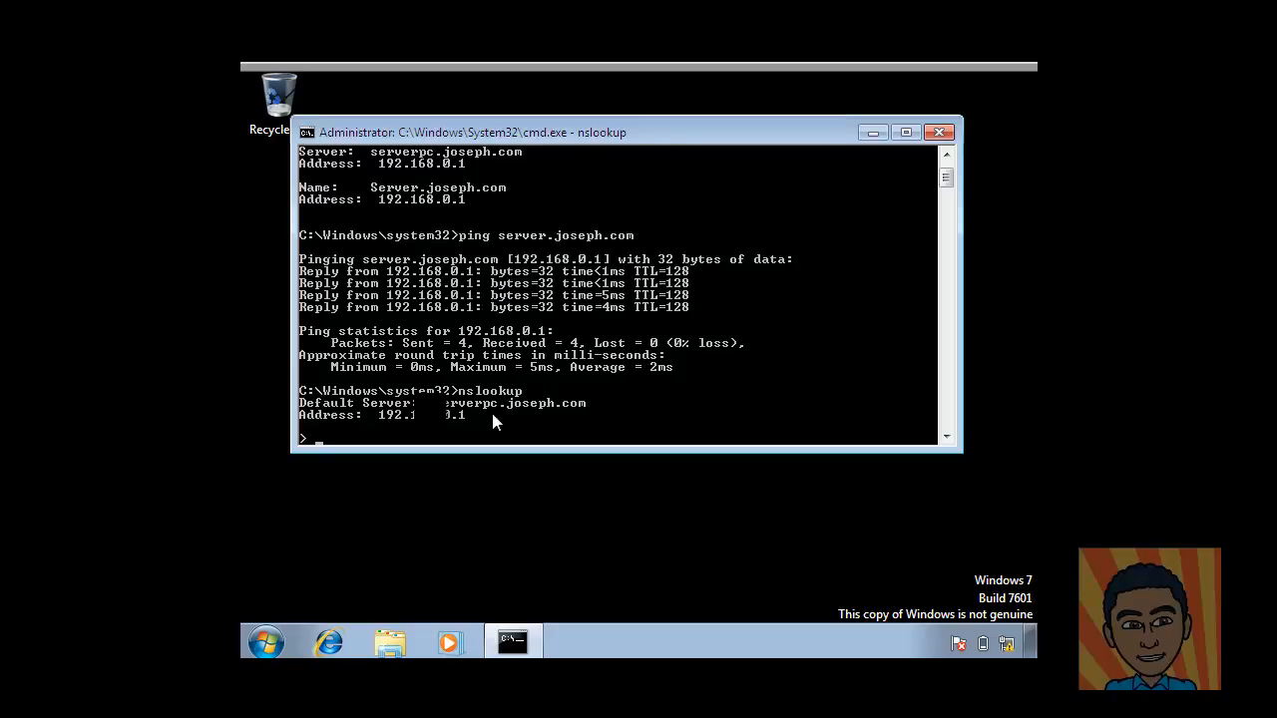
{"action": "type", "text": "Server"}
{"action": "key", "text": "Return"}
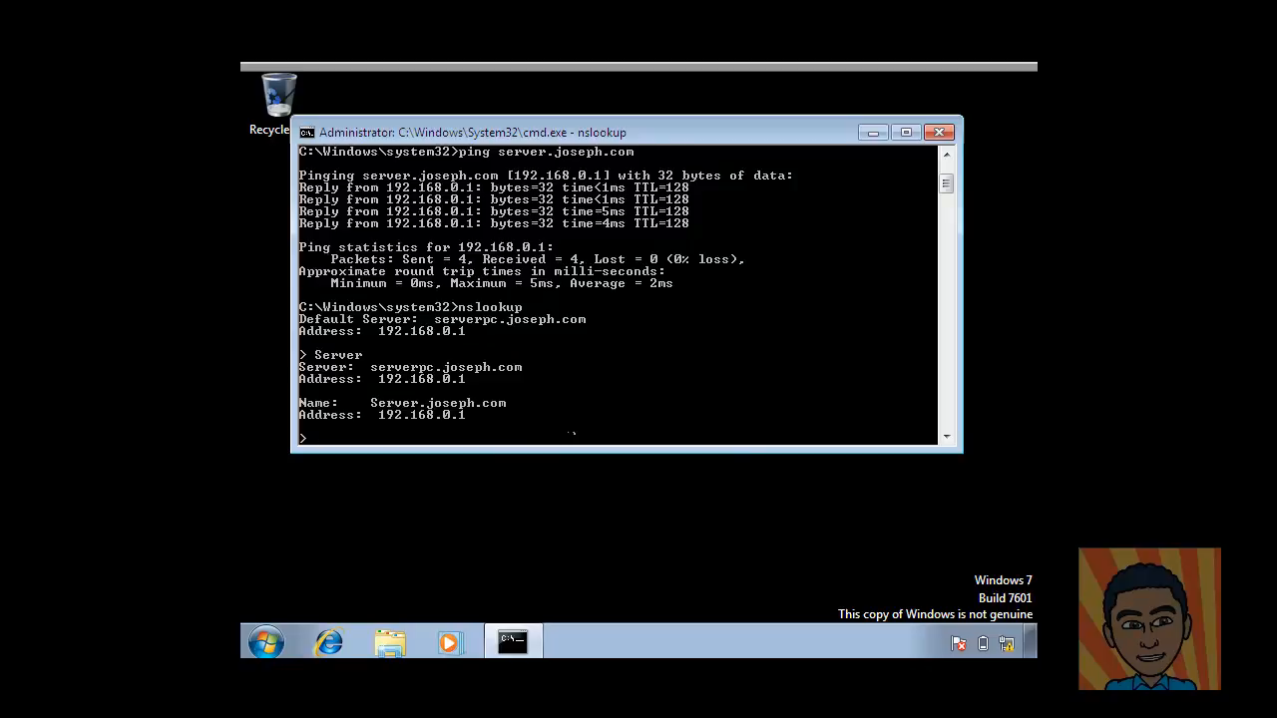
{"action": "key", "text": "ctrl+c"}
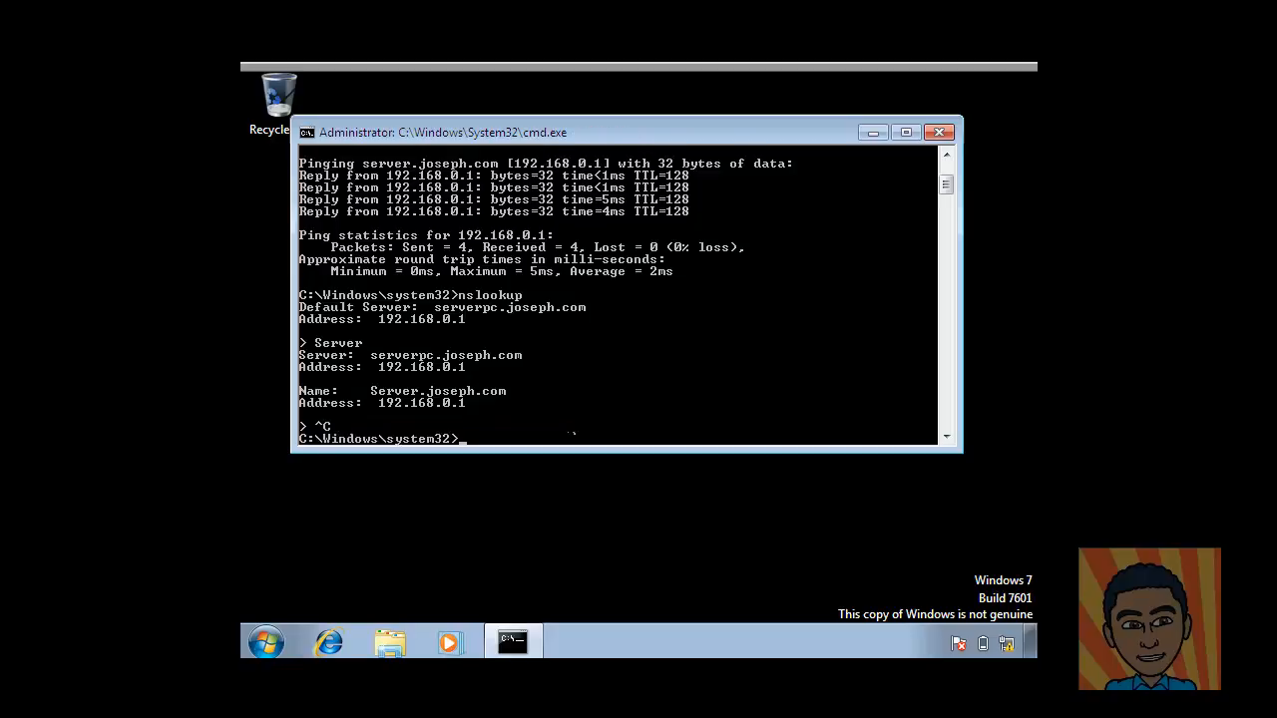
{"action": "type", "text": "ping Server"}
{"action": "key", "text": "Return"}
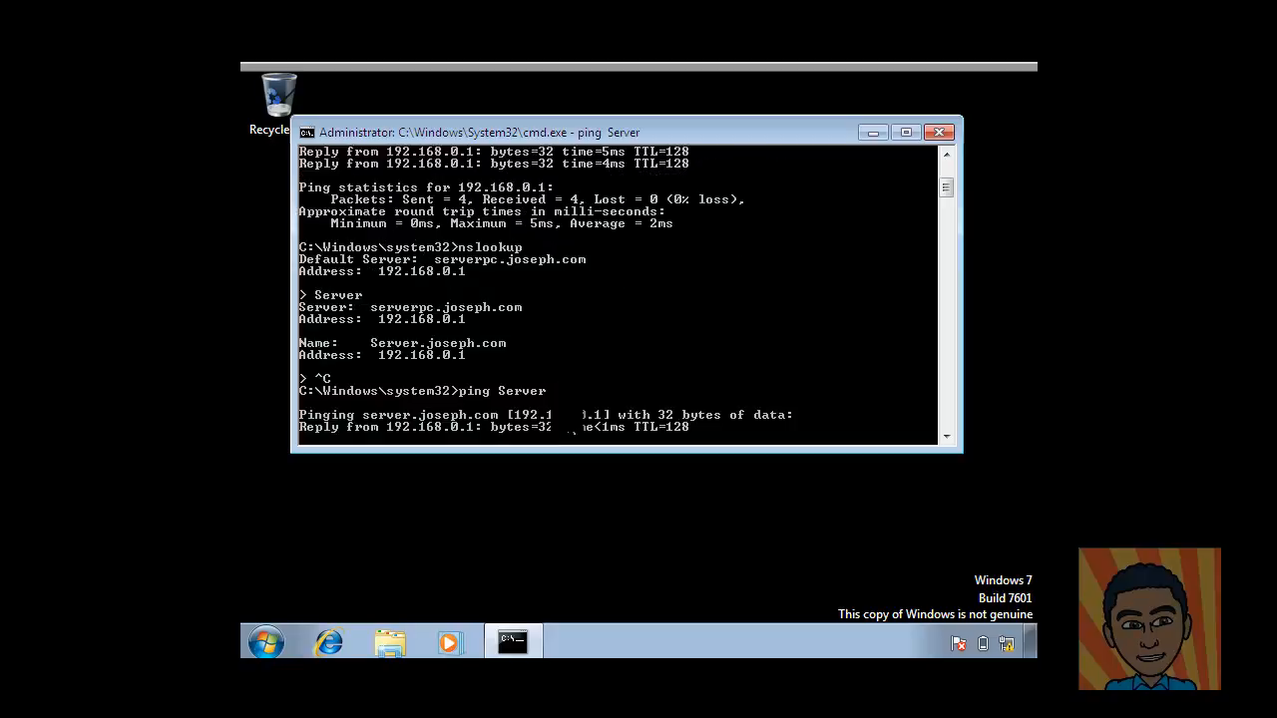